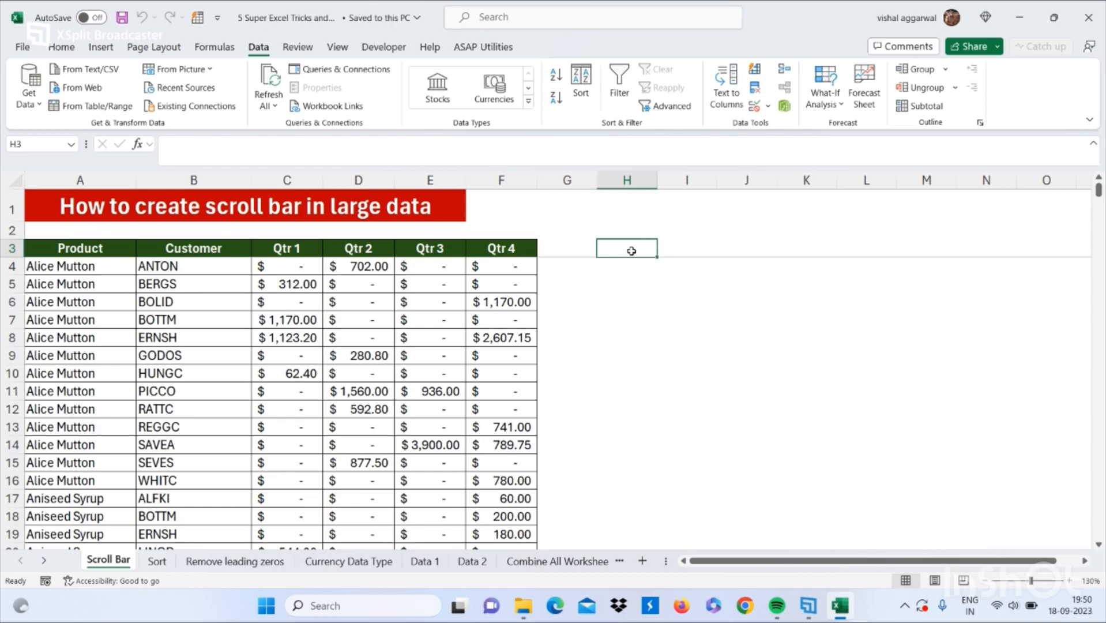
Step: Copy the table headings from A3:F3 to H3 and widen the new Customer column so its heading fits on one line
{"action": "left_click_drag", "start_coordinate": [100, 251], "coordinate": [482, 247]}
{"action": "key", "text": "ctrl+c"}
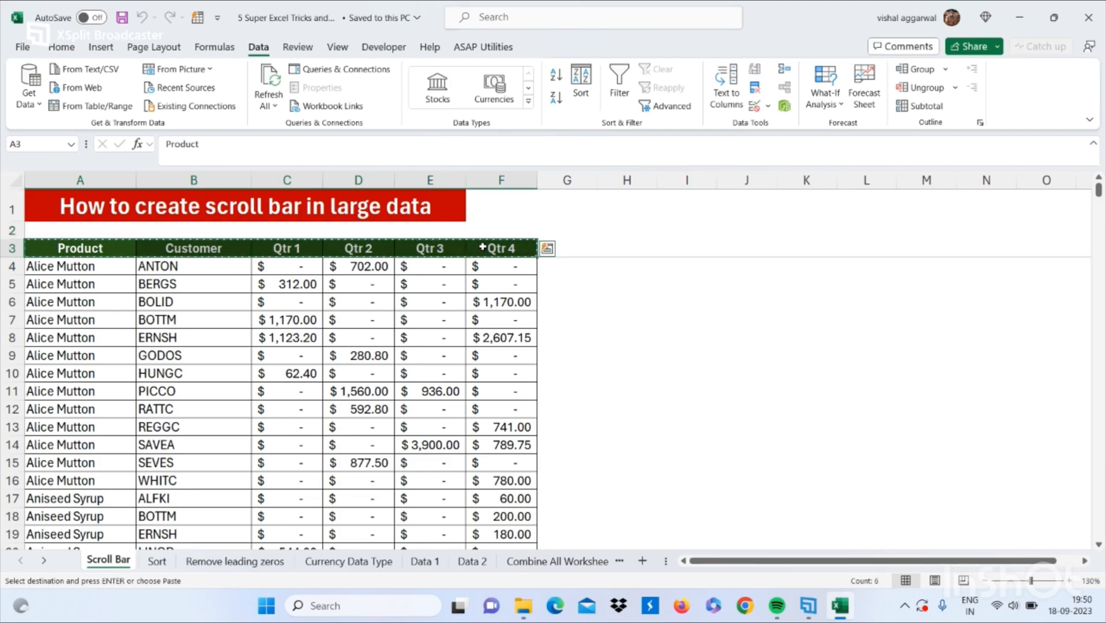
{"action": "left_click", "coordinate": [628, 252]}
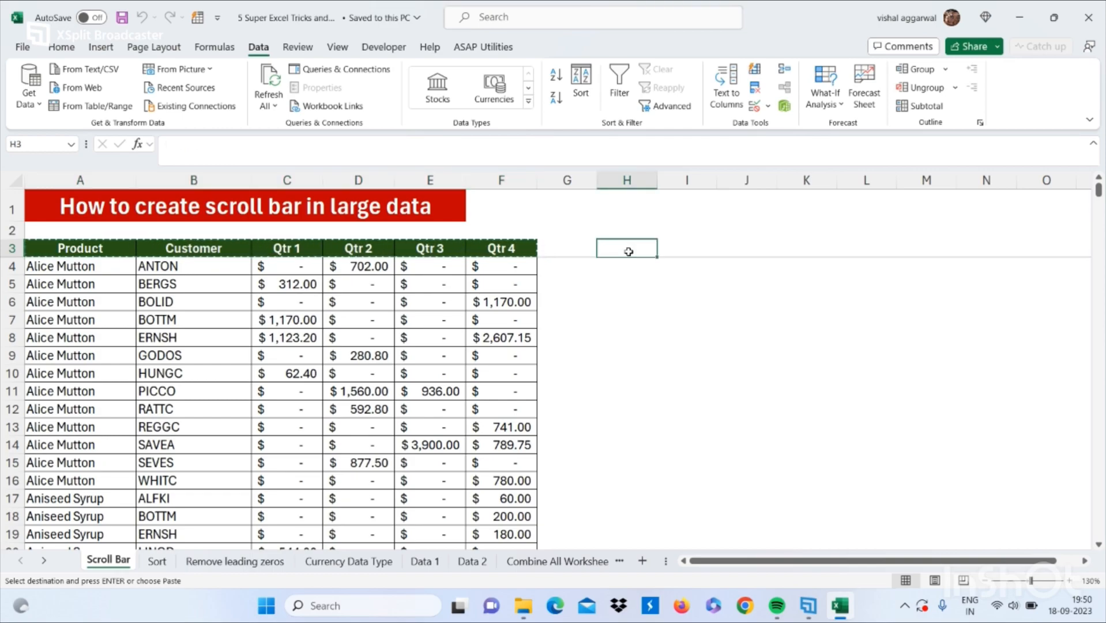
{"action": "key", "text": "ctrl+v"}
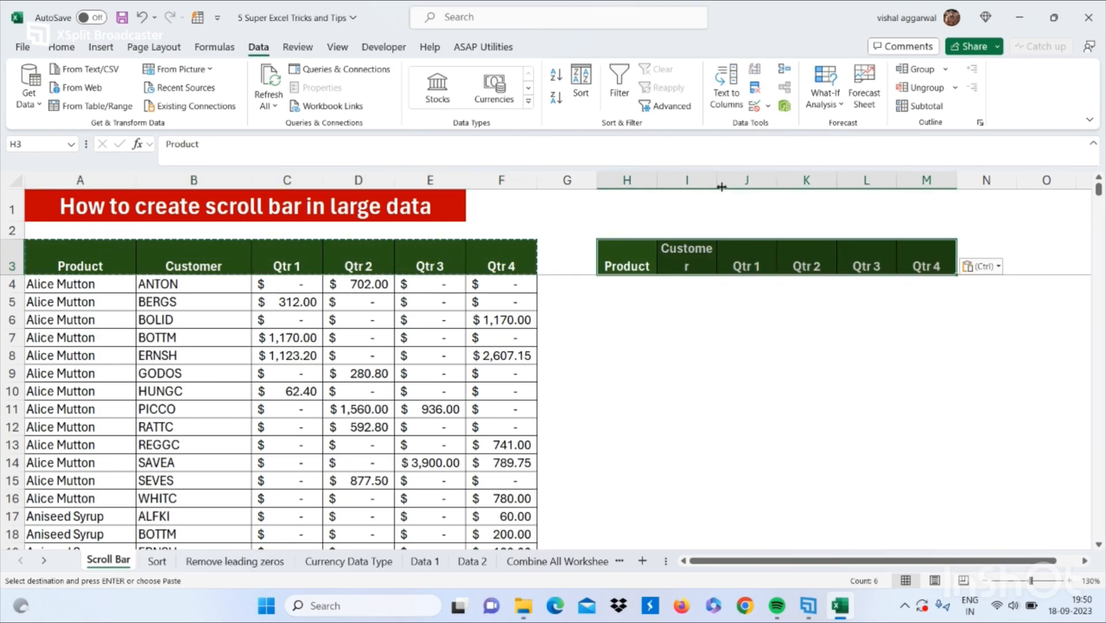
{"action": "left_click_drag", "start_coordinate": [717, 184], "coordinate": [742, 185]}
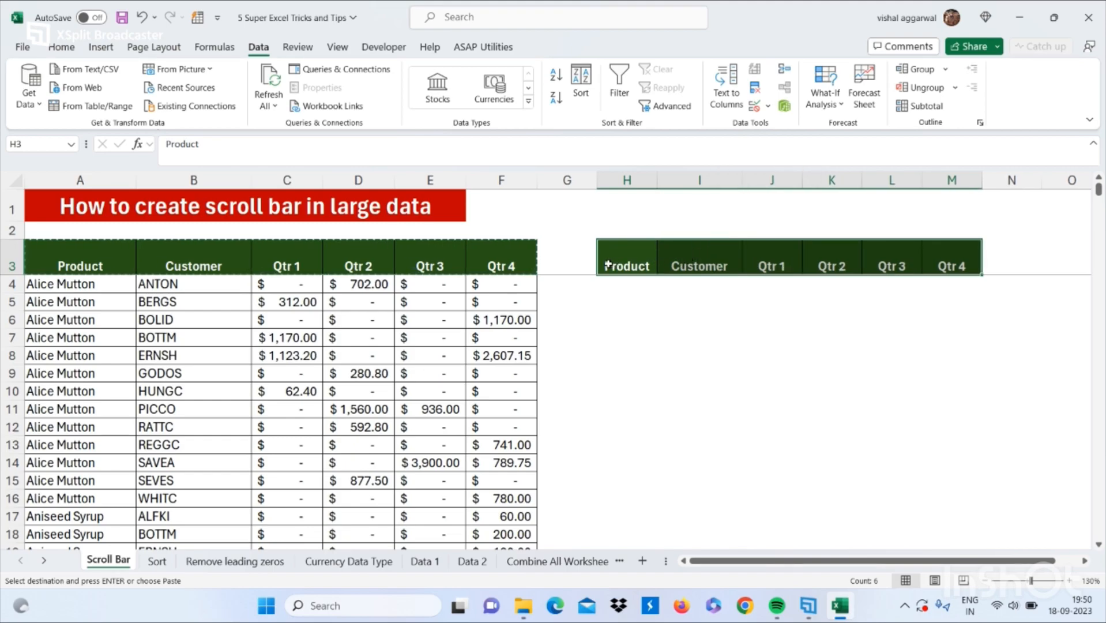
{"action": "left_click", "coordinate": [630, 263]}
{"action": "key", "text": "Escape"}
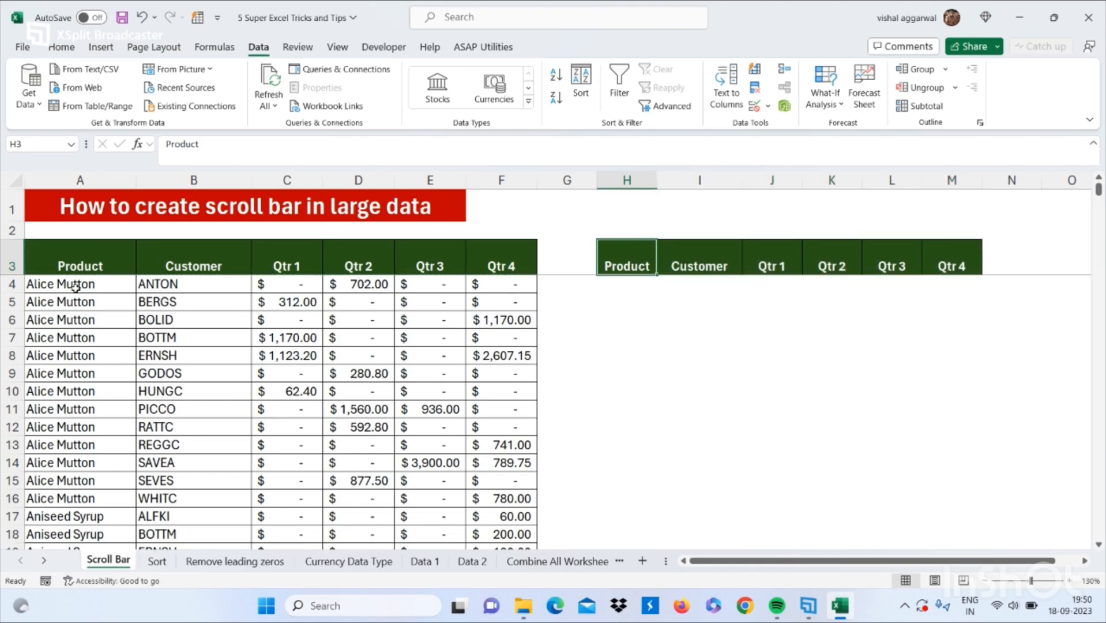
Step: Auto-fit the height of header row 3 to its headings
{"action": "left_click_drag", "start_coordinate": [12, 285], "coordinate": [15, 276]}
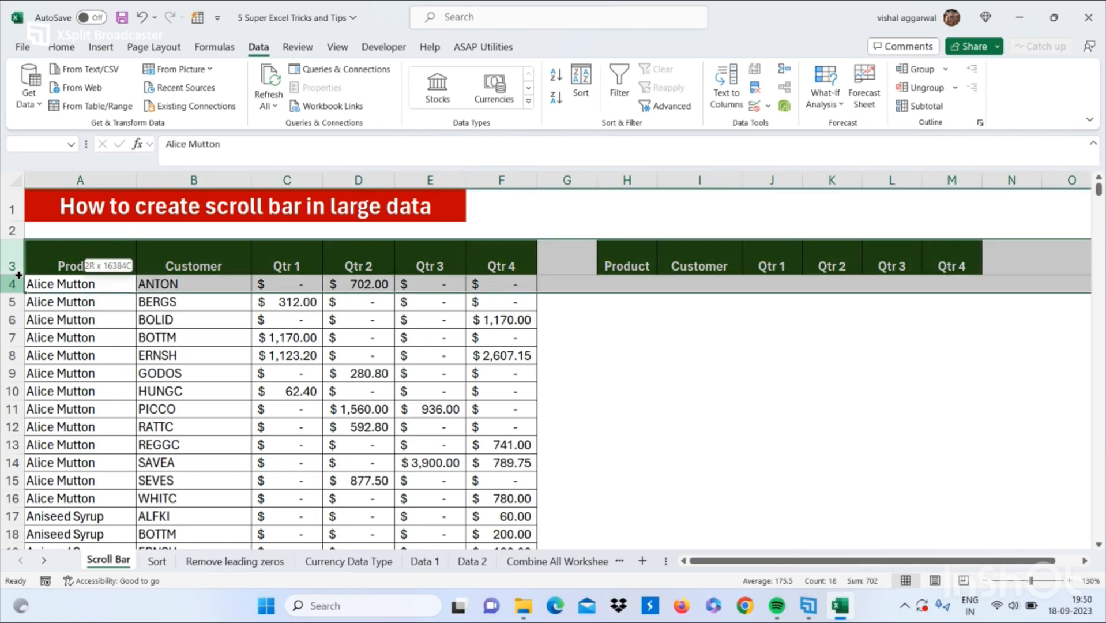
{"action": "left_click", "coordinate": [11, 266]}
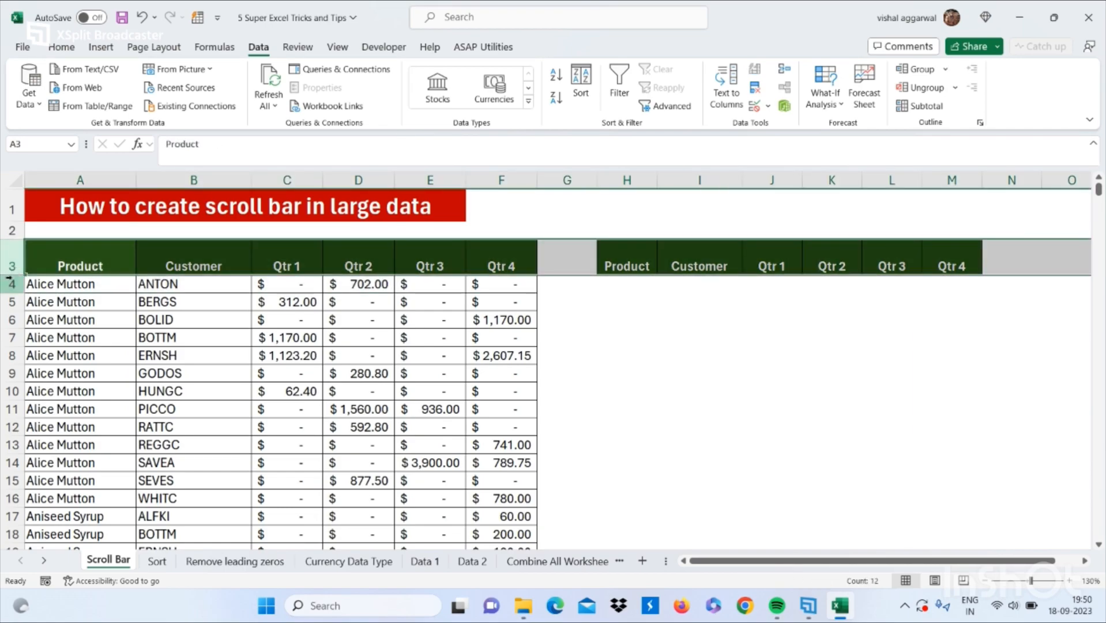
{"action": "left_click", "coordinate": [10, 278]}
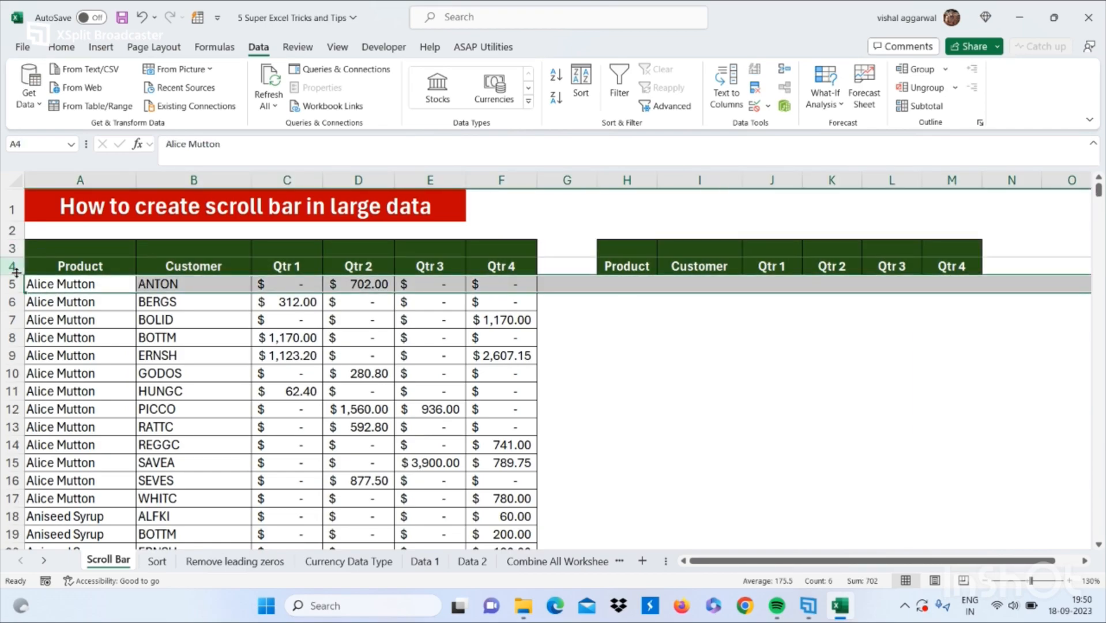
{"action": "double_click", "coordinate": [11, 275]}
{"action": "left_click", "coordinate": [619, 262]}
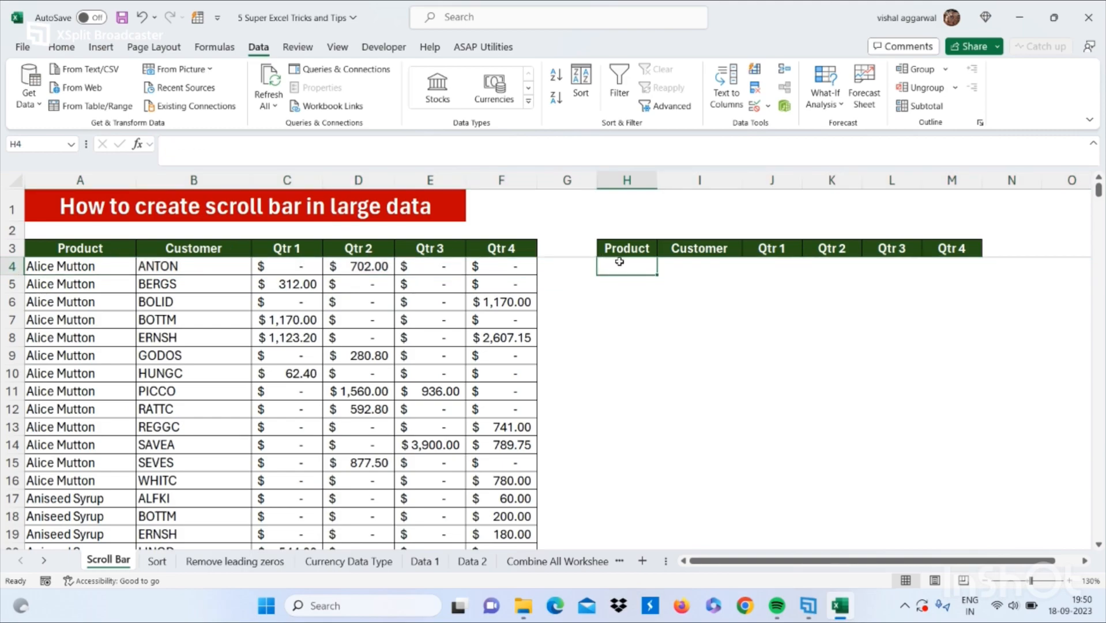
Step: Insert a vertical form-control scroll bar in column N beside the new Qtr 4 column, spanning about rows 4 to 16
{"action": "left_click", "coordinate": [383, 47]}
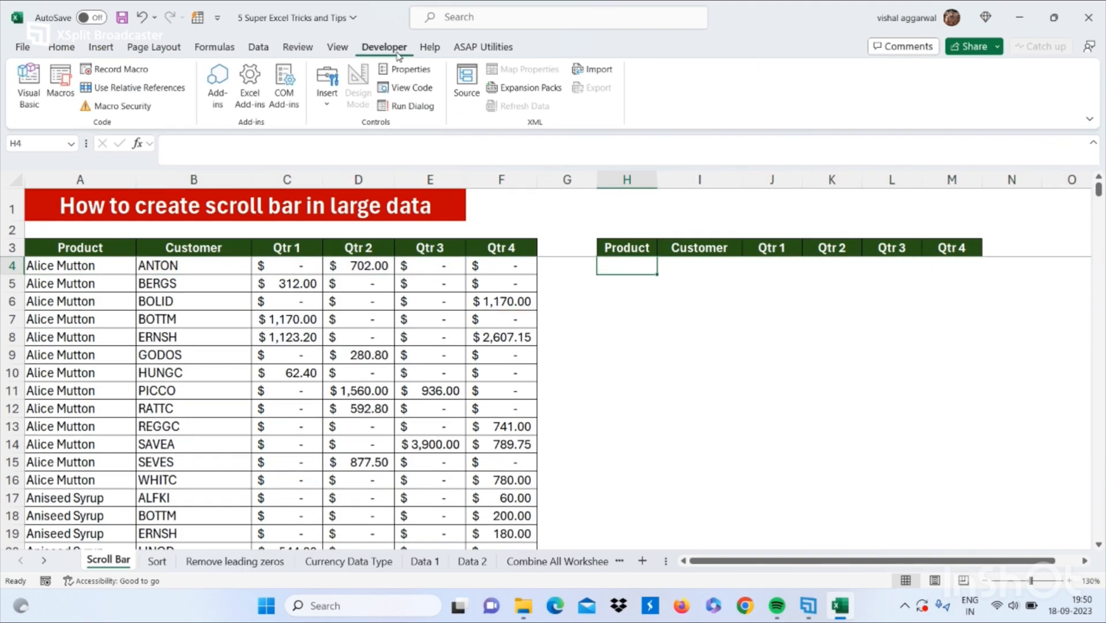
{"action": "left_click", "coordinate": [327, 104]}
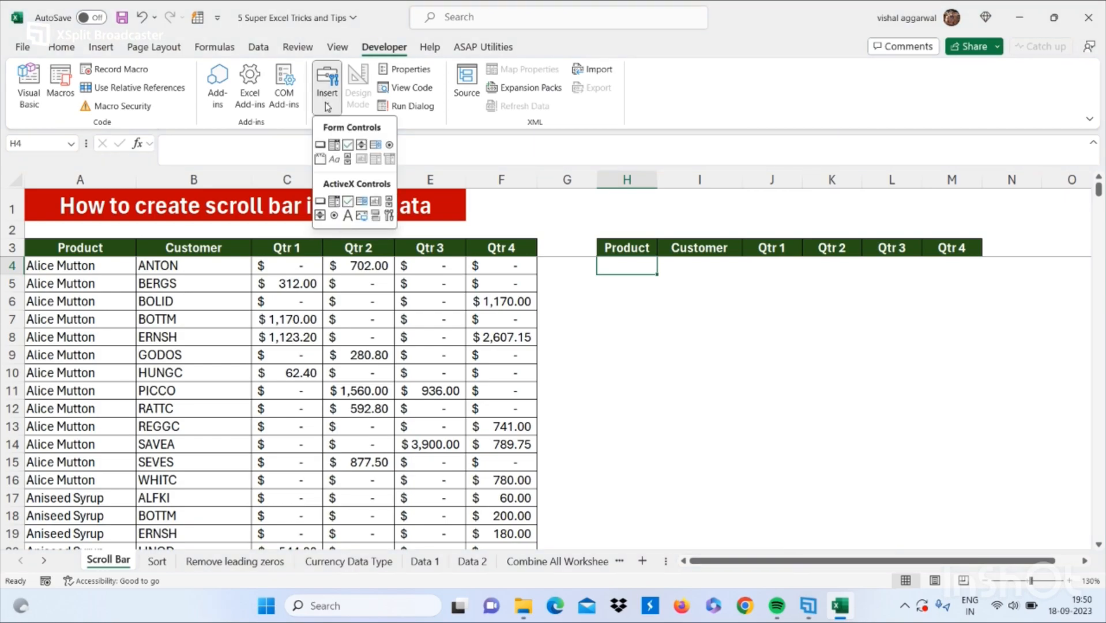
{"action": "left_click", "coordinate": [349, 160]}
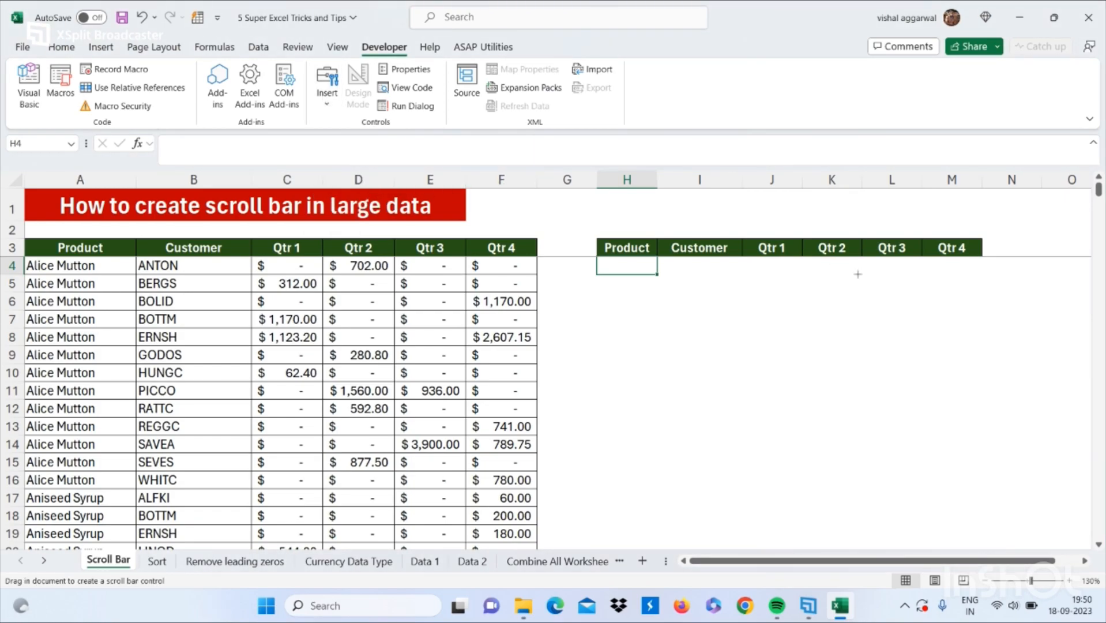
{"action": "left_click_drag", "start_coordinate": [987, 261], "coordinate": [1009, 475]}
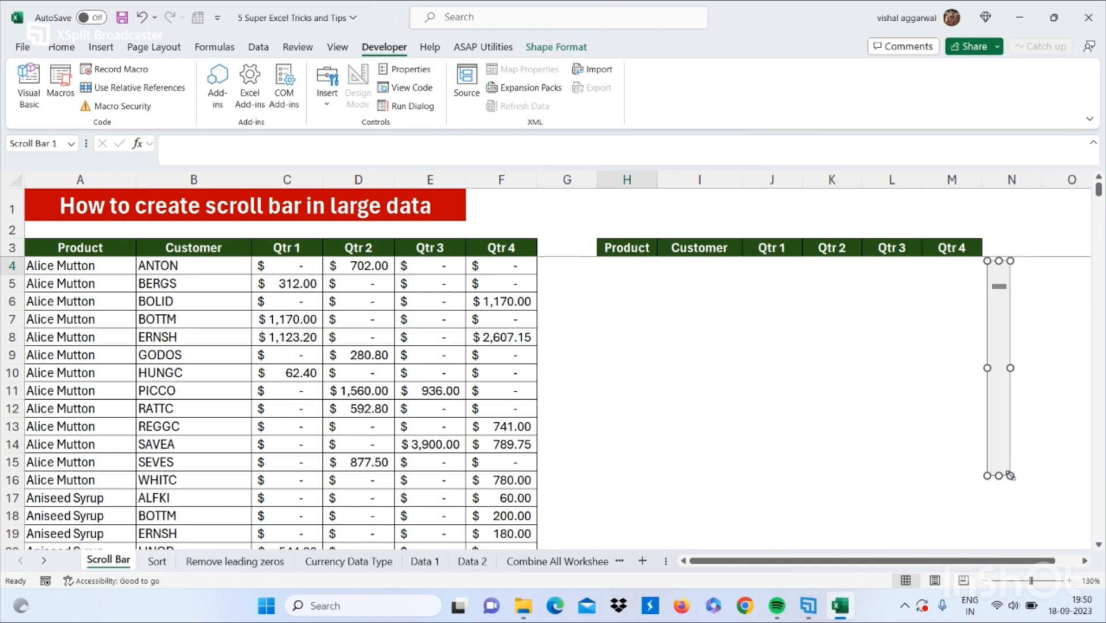
{"action": "left_click", "coordinate": [641, 263]}
{"action": "left_click", "coordinate": [1007, 395]}
{"action": "left_click", "coordinate": [999, 291]}
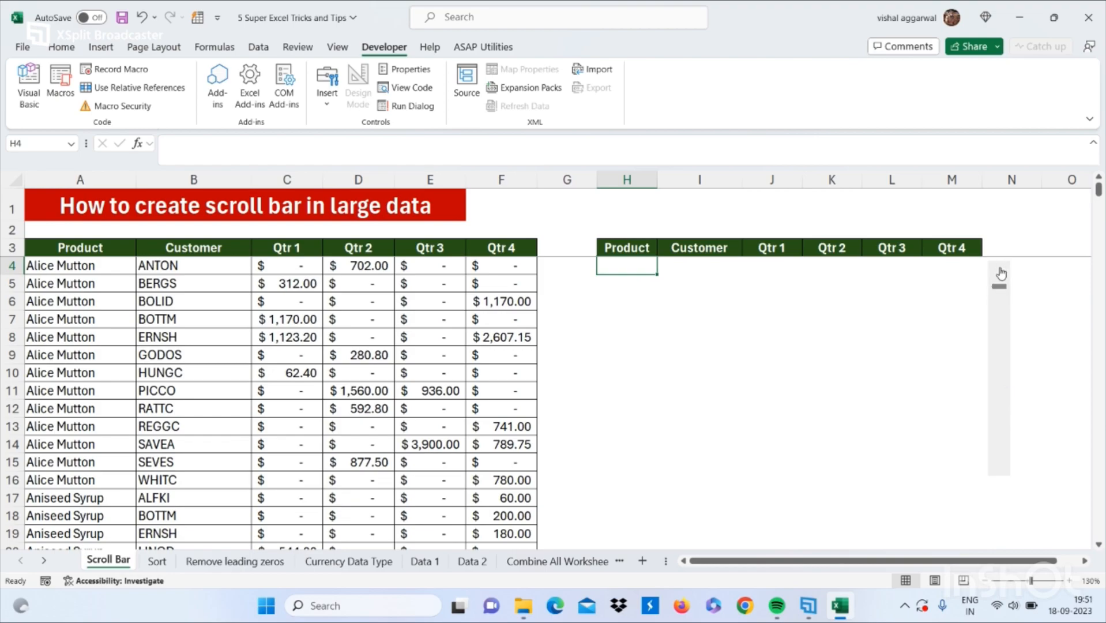
Step: Link the scroll bar to cell $H$2 in its control format settings
{"action": "right_click", "coordinate": [1000, 268]}
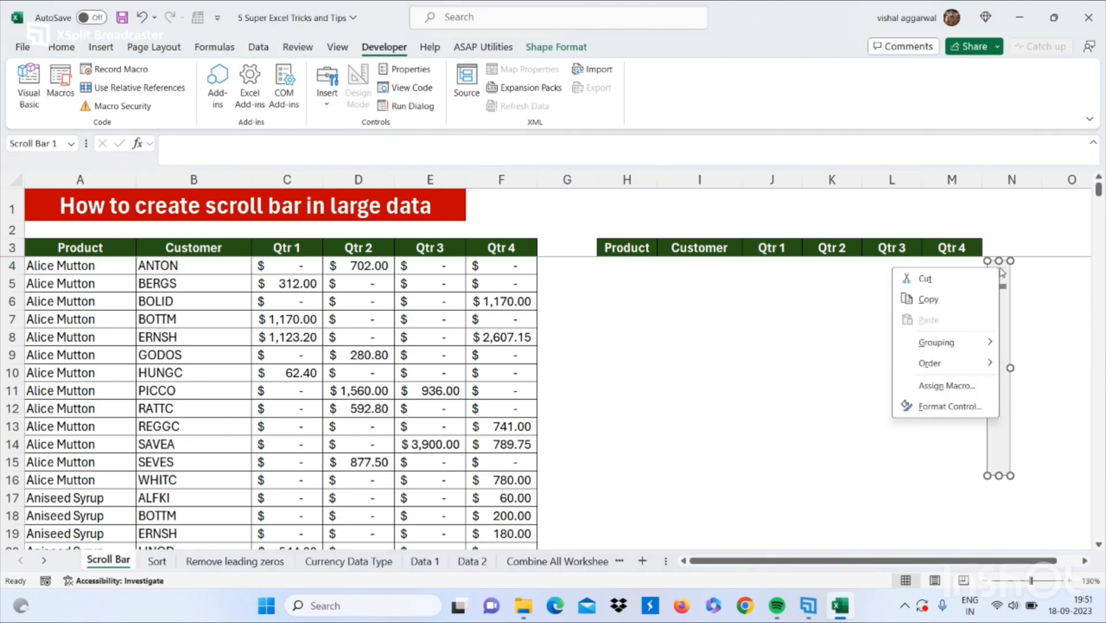
{"action": "left_click", "coordinate": [938, 407]}
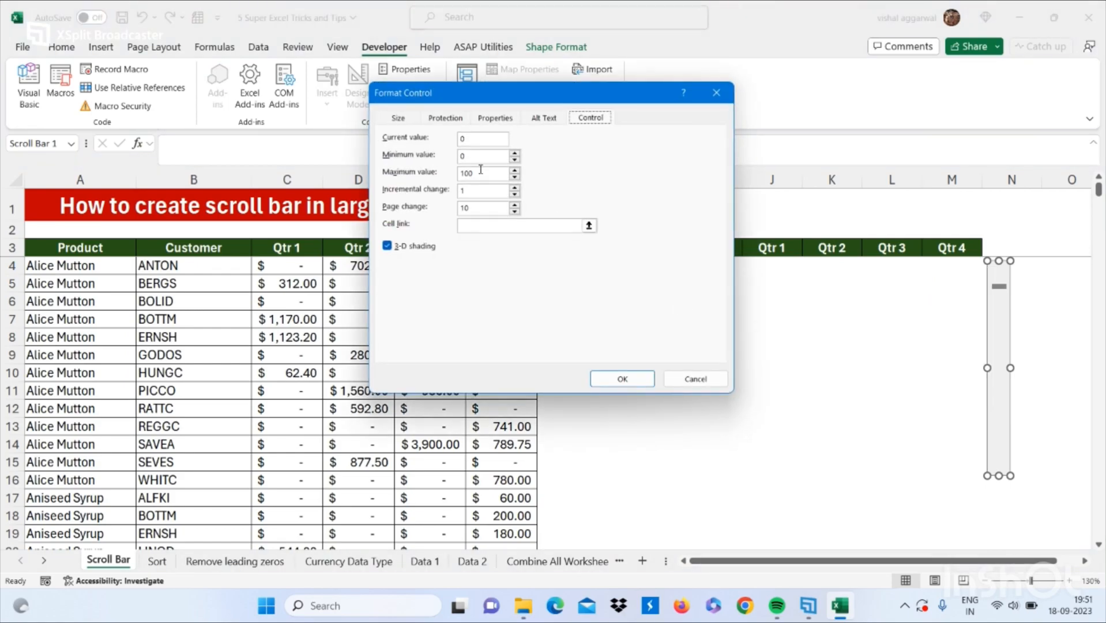
{"action": "left_click", "coordinate": [588, 226]}
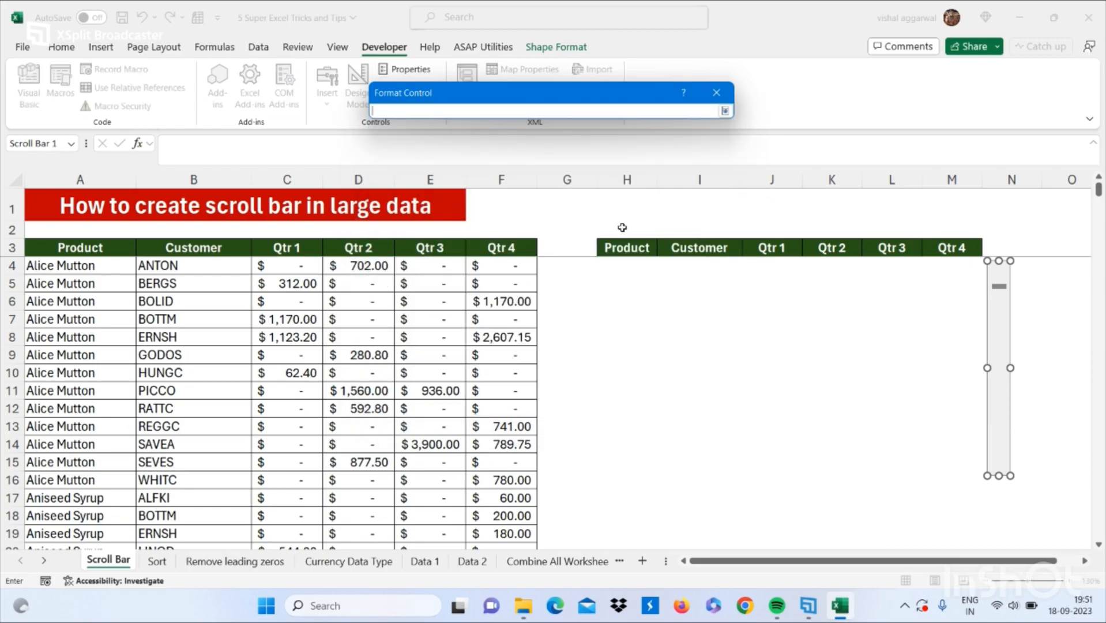
{"action": "left_click", "coordinate": [622, 227]}
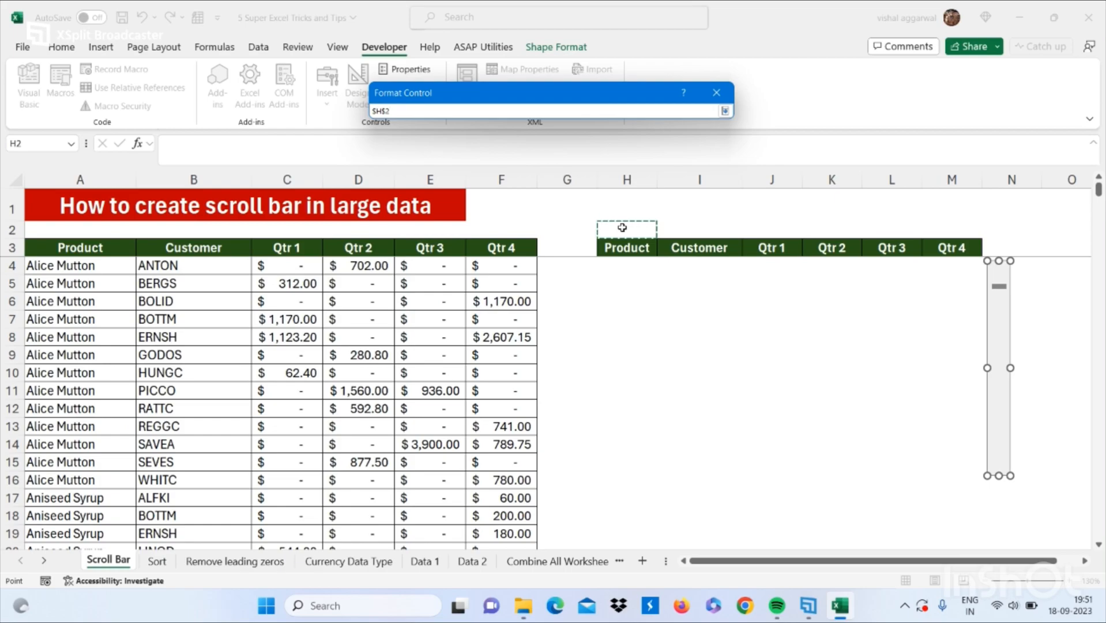
{"action": "key", "text": "Return"}
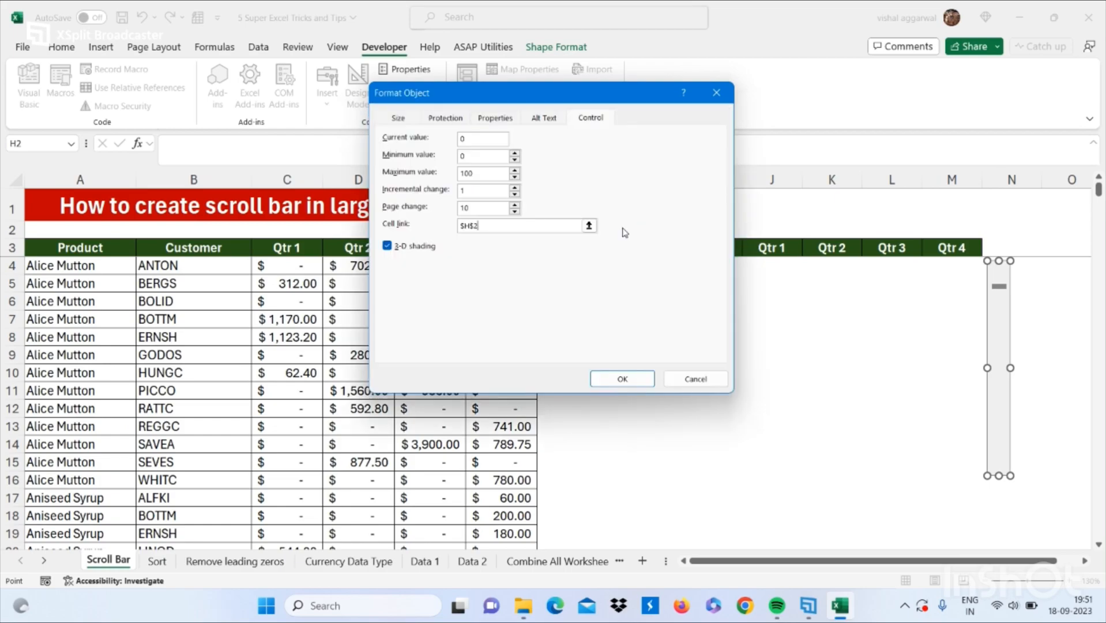
{"action": "left_click", "coordinate": [612, 378]}
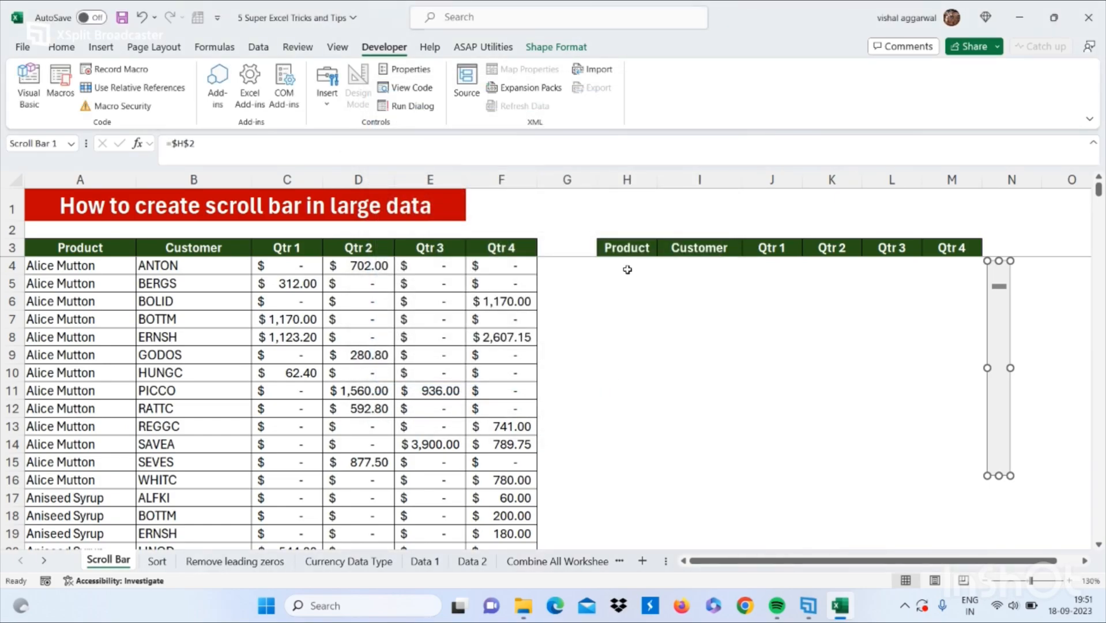
Step: Enter the formula =OFFSET(A4,$H$2,0,1,1) in H4, under the new Product heading
{"action": "left_click", "coordinate": [628, 269]}
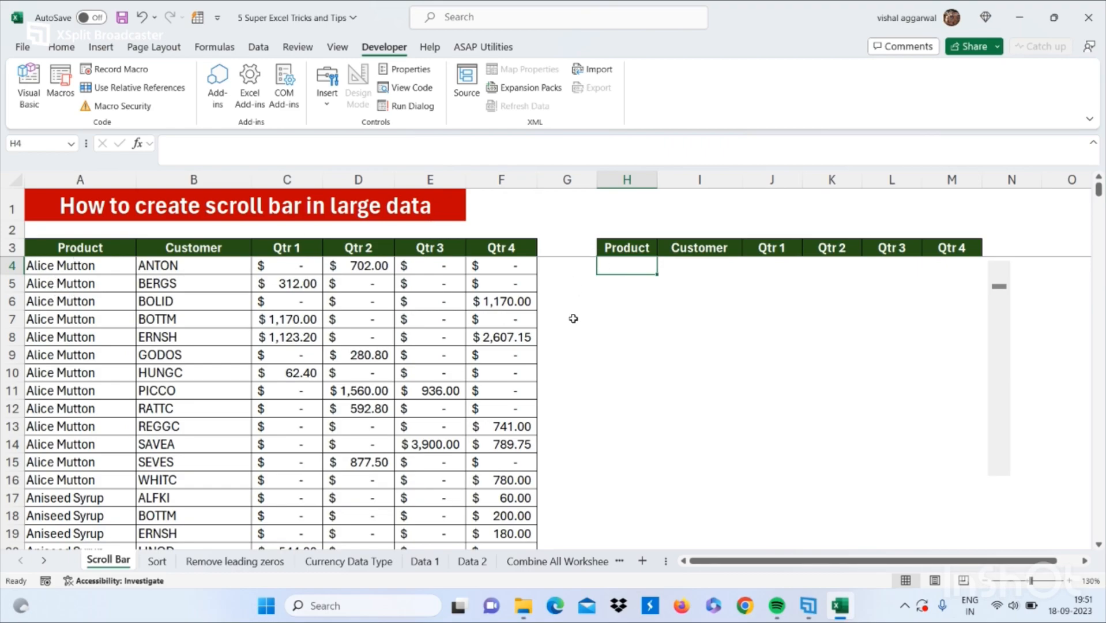
{"action": "type", "text": "="}
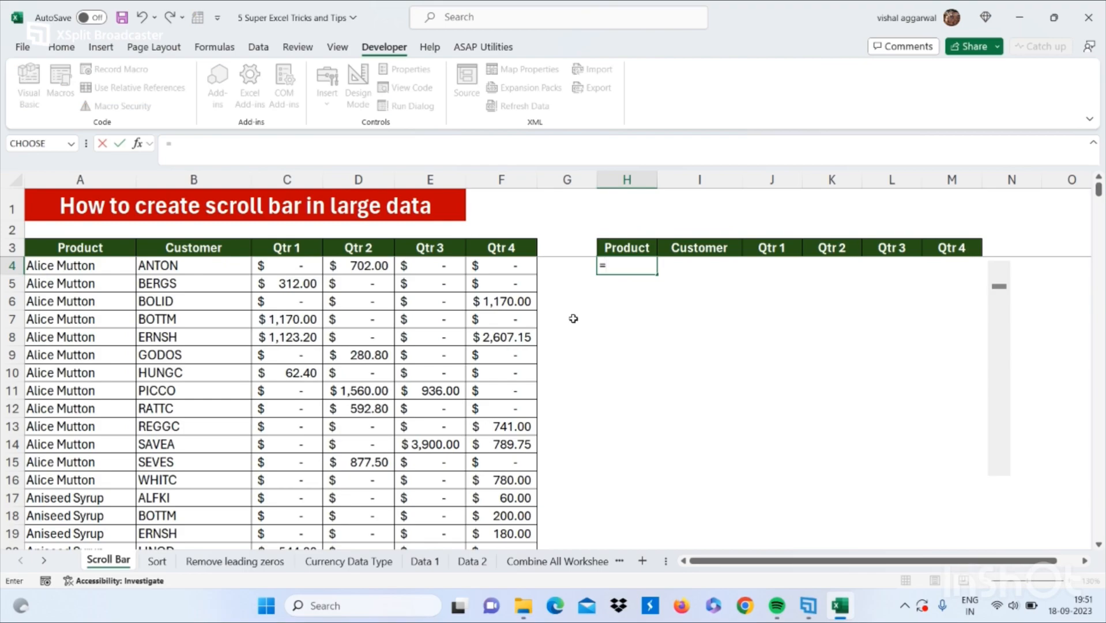
{"action": "type", "text": "offset"}
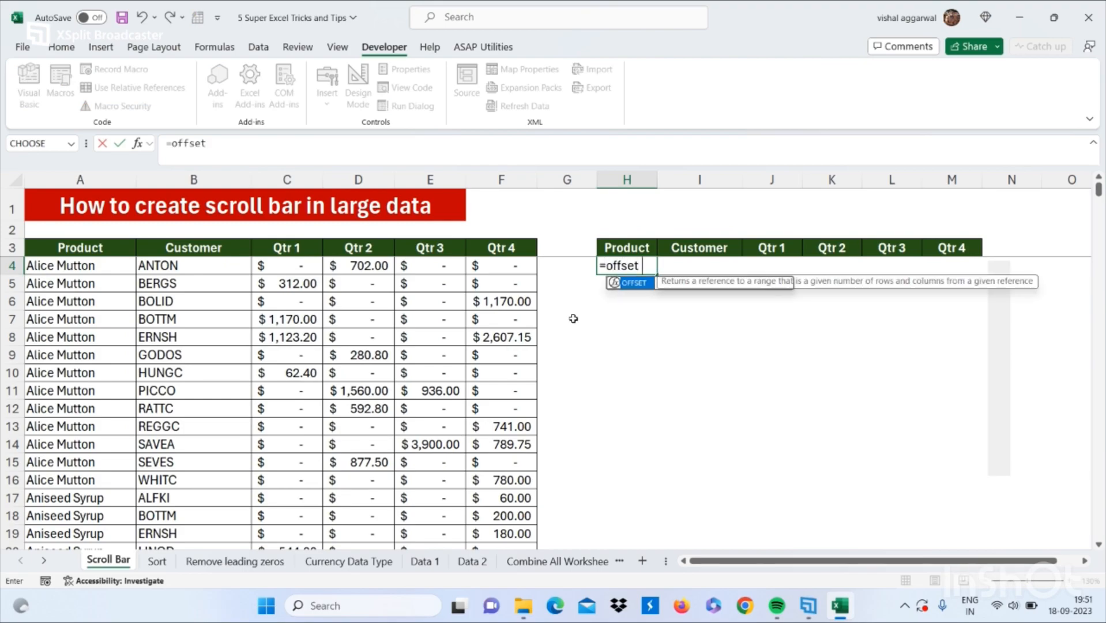
{"action": "type", "text": "("}
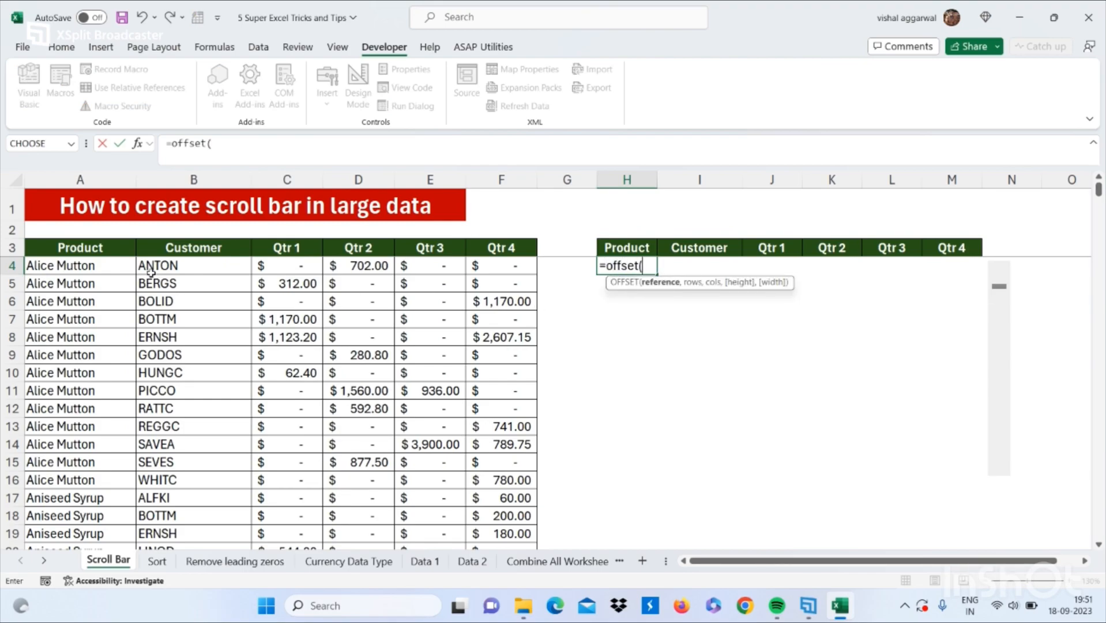
{"action": "left_click", "coordinate": [126, 266]}
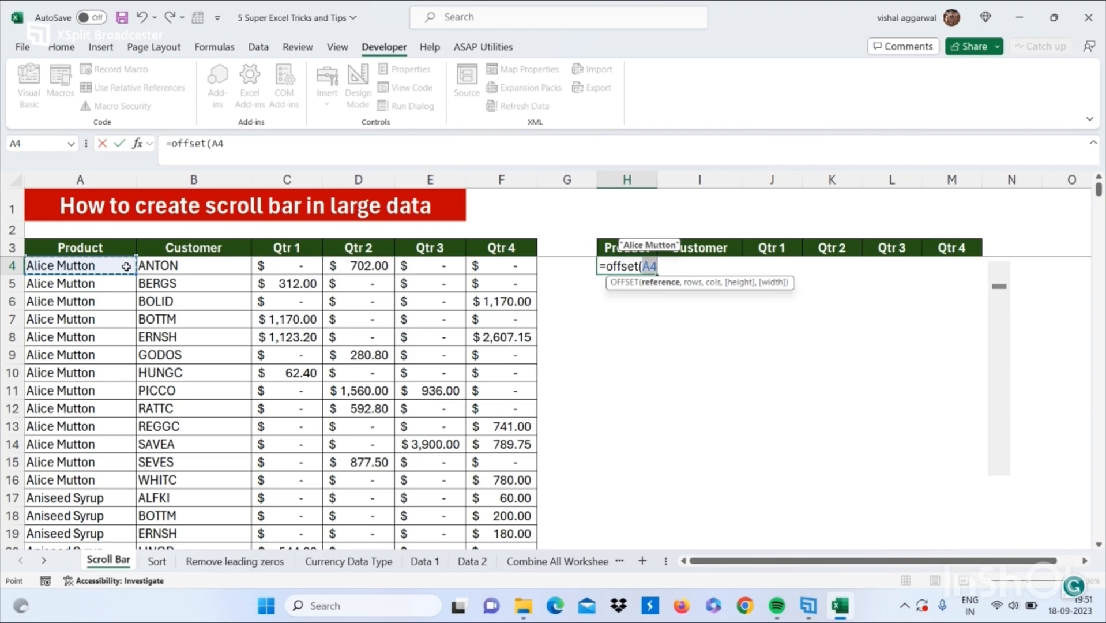
{"action": "type", "text": ","}
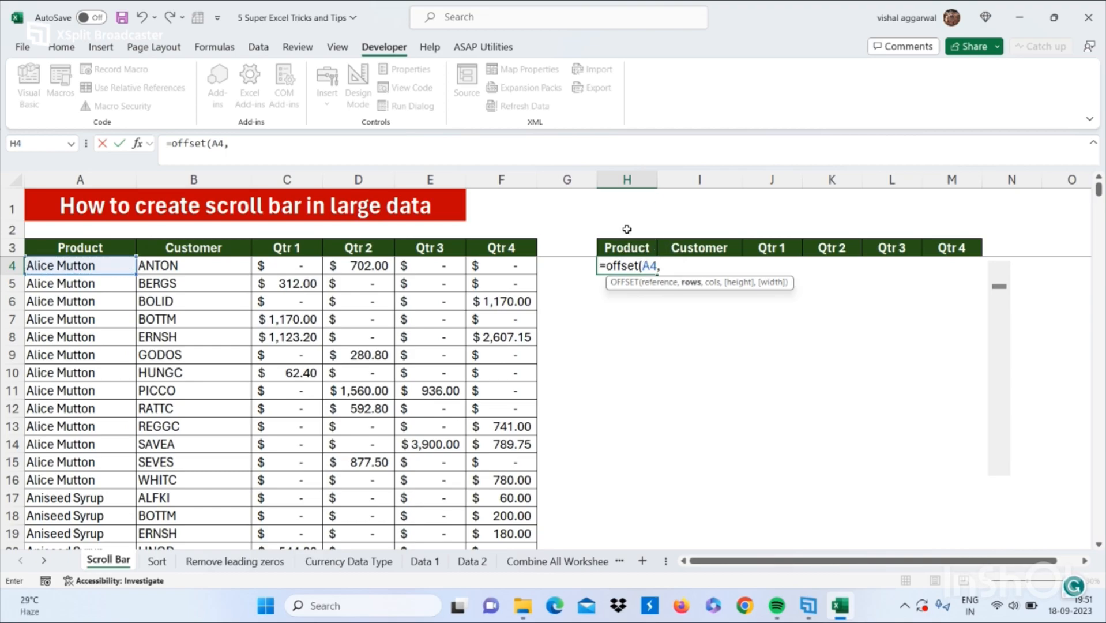
{"action": "left_click", "coordinate": [627, 229]}
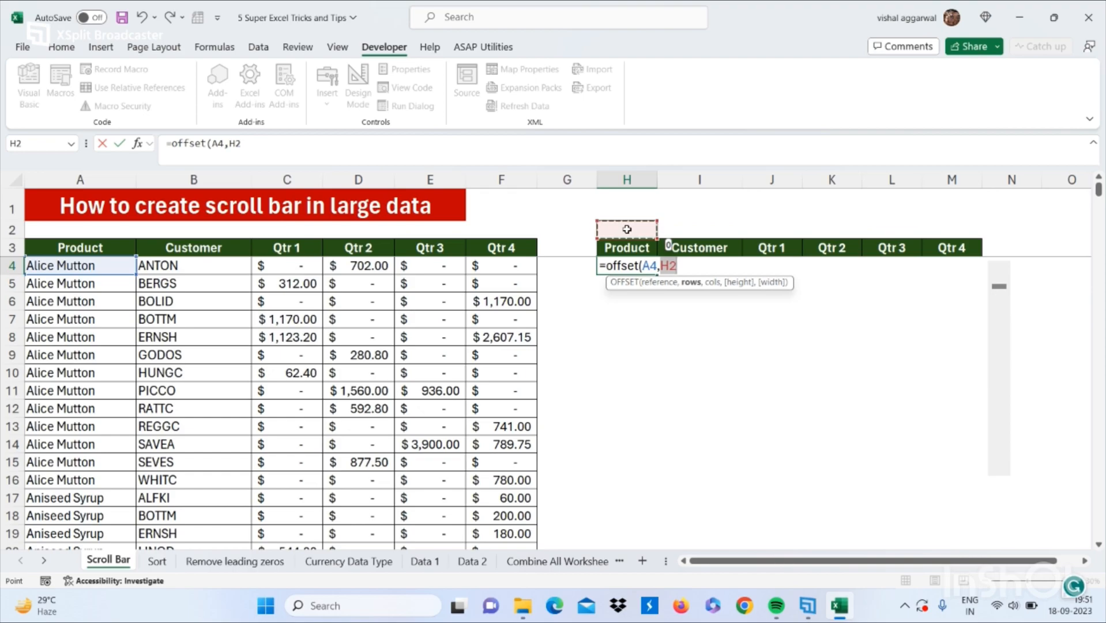
{"action": "key", "text": "F4"}
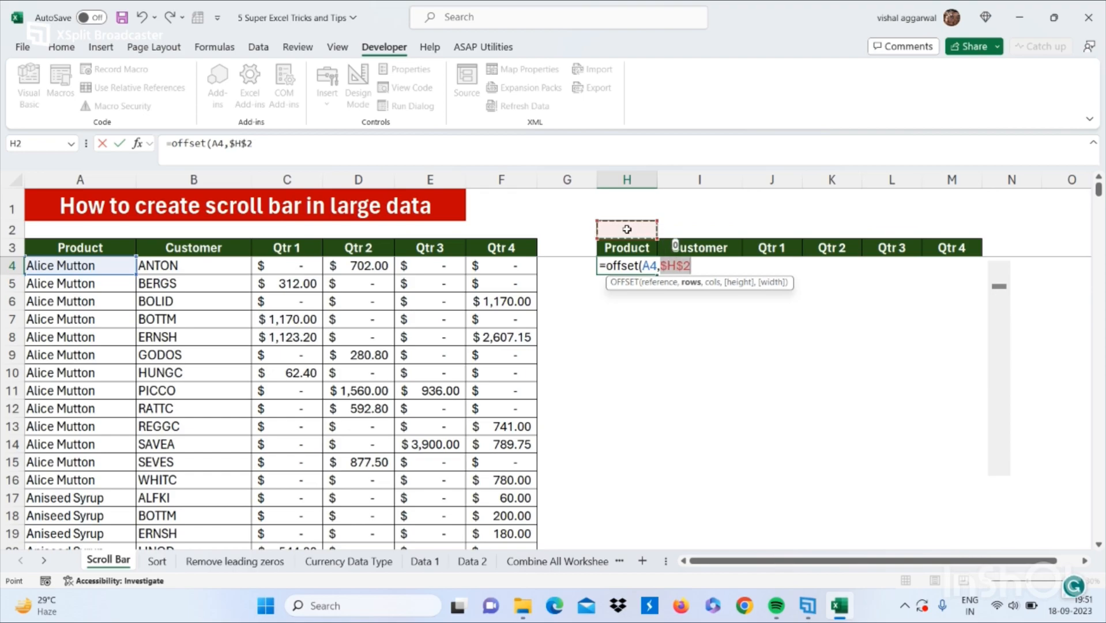
{"action": "type", "text": ","}
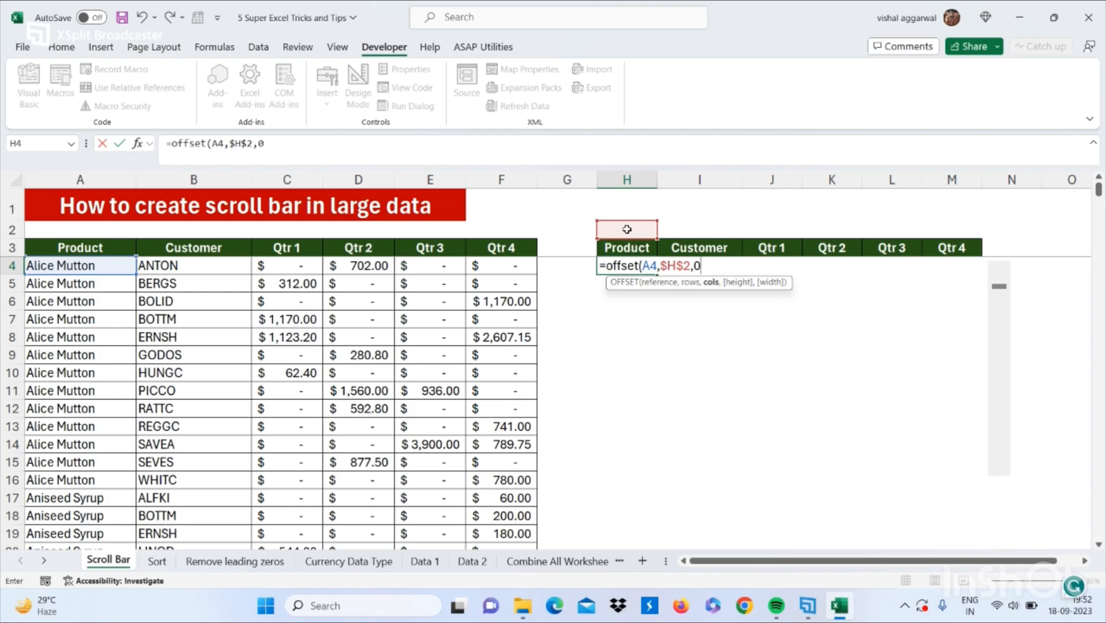
{"action": "type", "text": "0,"}
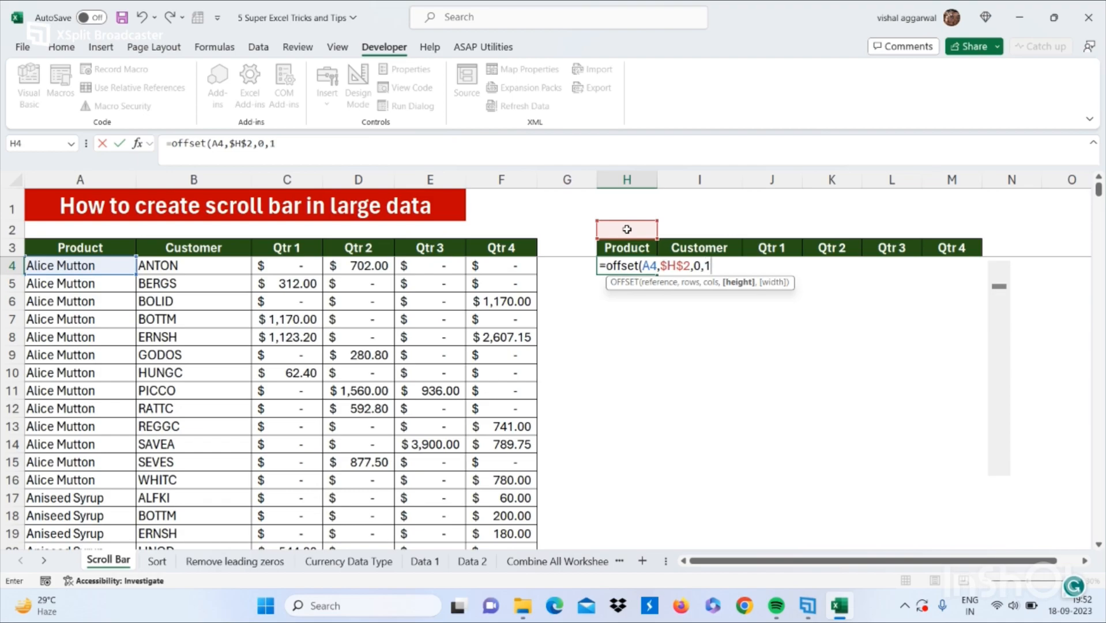
{"action": "type", "text": "1,1)"}
{"action": "key", "text": "Return"}
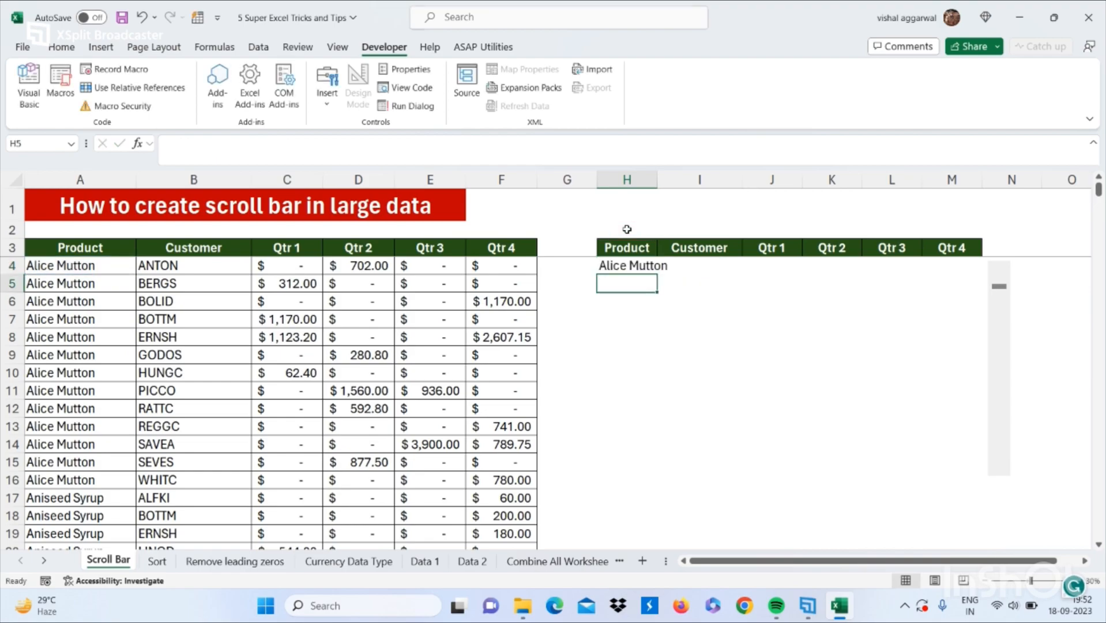
Step: Fill the OFFSET formula from H4 across all six columns and down to row 16, covering H4:M16
{"action": "left_click", "coordinate": [645, 265]}
{"action": "left_click_drag", "start_coordinate": [657, 273], "coordinate": [975, 472]}
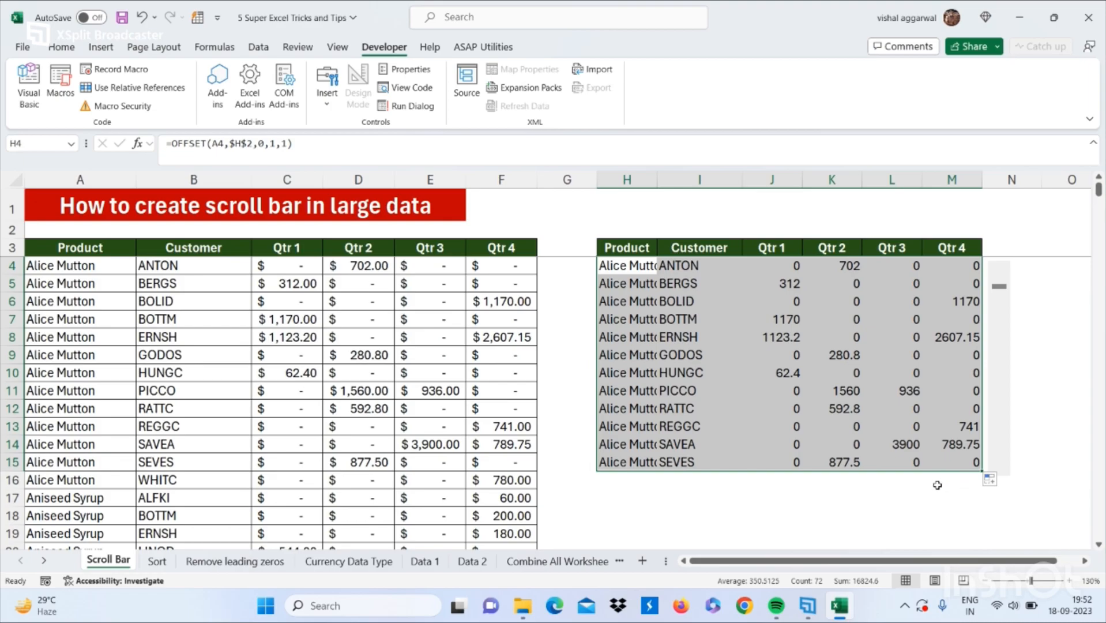
{"action": "left_click", "coordinate": [949, 479]}
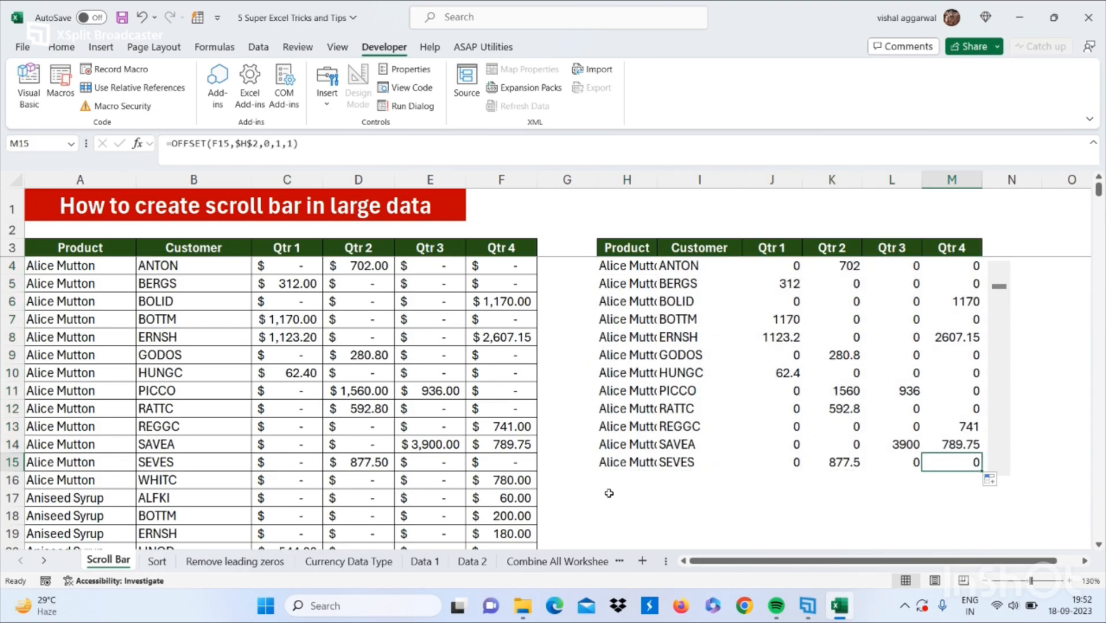
{"action": "left_click_drag", "start_coordinate": [630, 461], "coordinate": [982, 484]}
{"action": "left_click", "coordinate": [659, 317]}
Step: Apply all borders to the OFFSET results in H4:M16
{"action": "left_click_drag", "start_coordinate": [643, 269], "coordinate": [947, 480]}
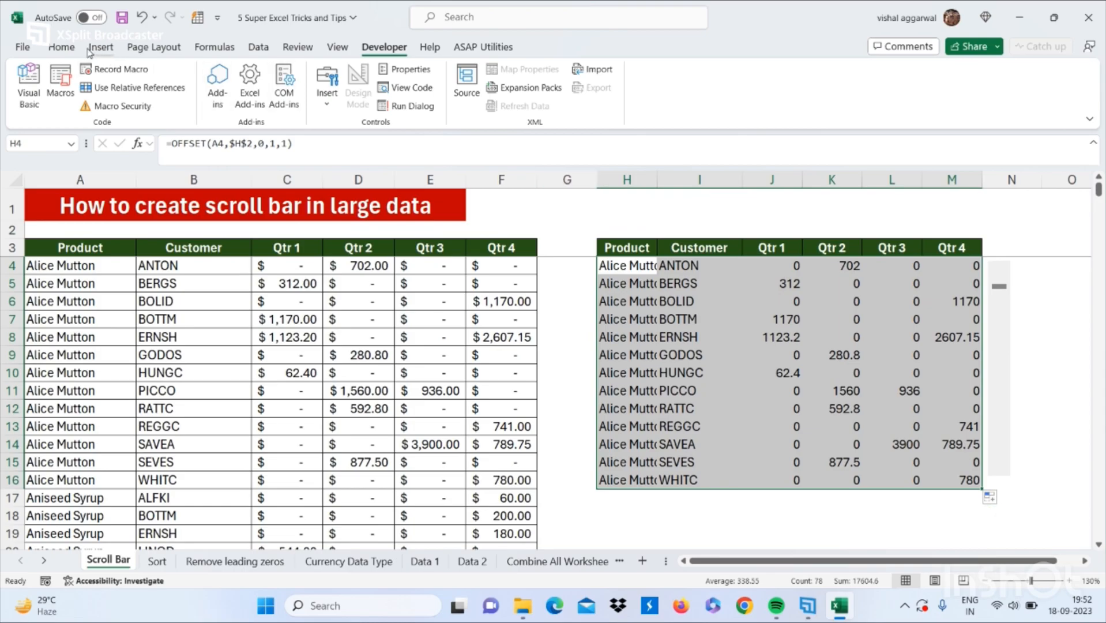
{"action": "left_click", "coordinate": [61, 46]}
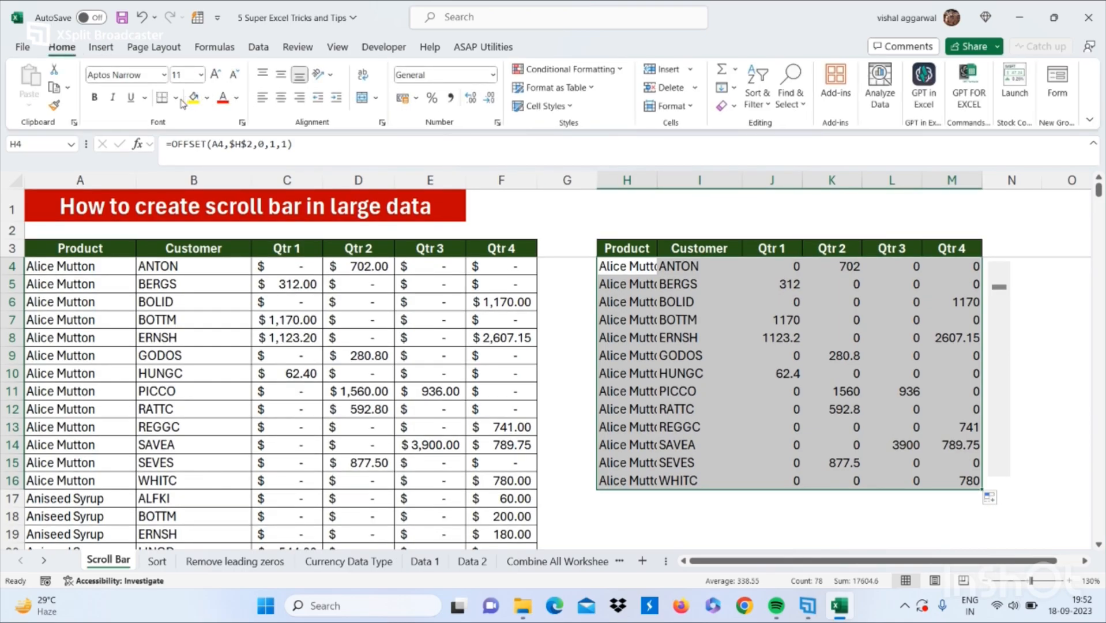
{"action": "left_click", "coordinate": [176, 99]}
{"action": "left_click", "coordinate": [179, 238]}
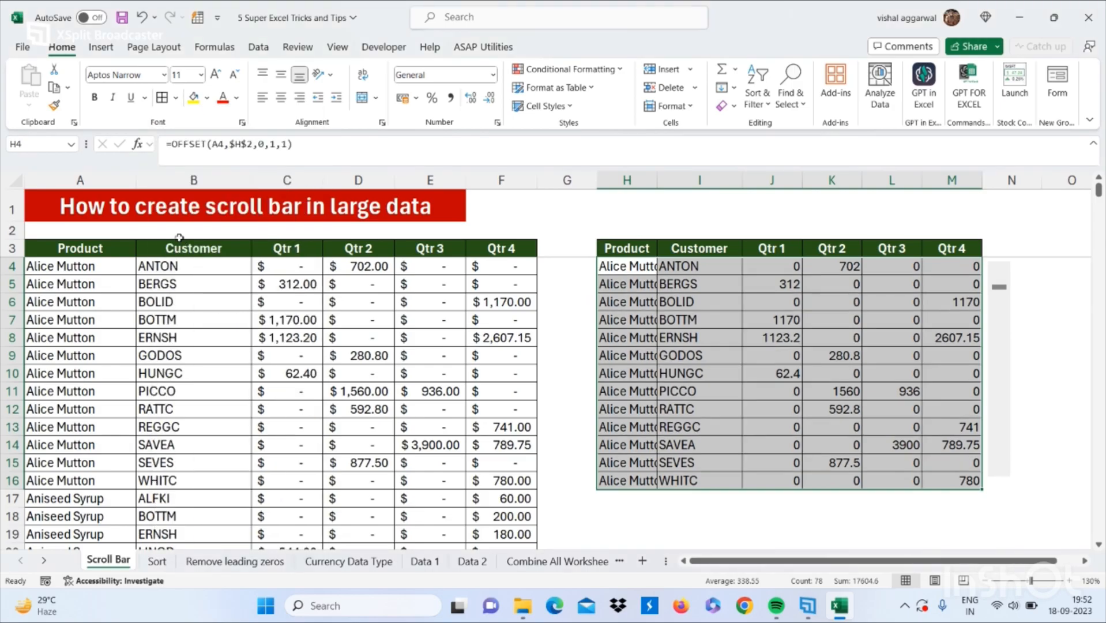
Step: Test the scroll bar in column N by moving it down and back up through the linked table
{"action": "left_click", "coordinate": [1007, 310]}
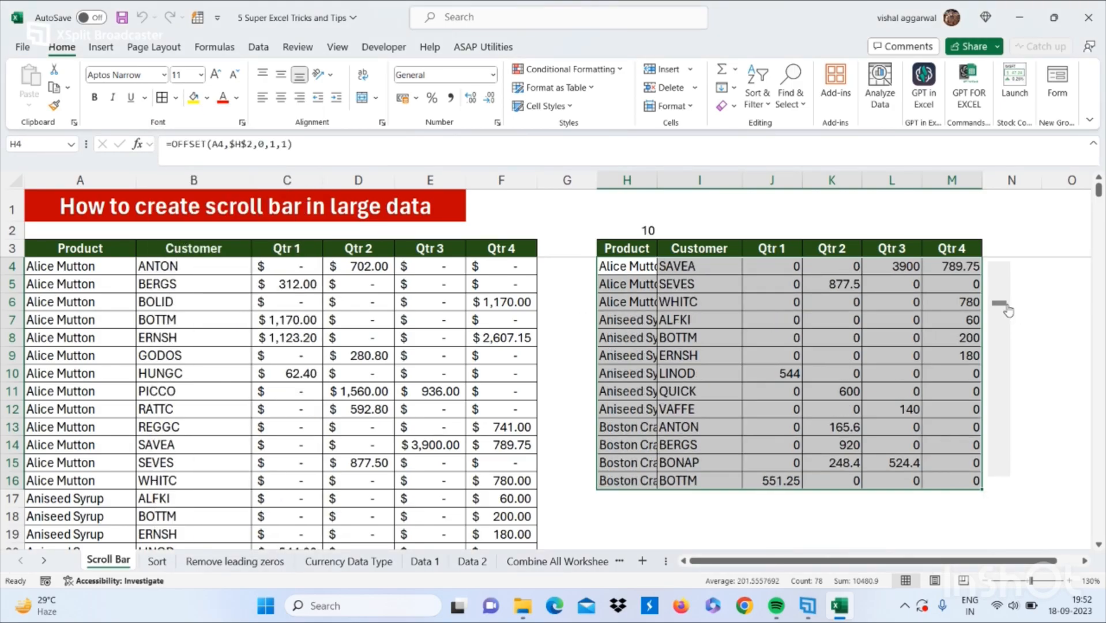
{"action": "left_click", "coordinate": [998, 293]}
{"action": "left_click", "coordinate": [998, 293]}
{"action": "left_click_drag", "start_coordinate": [999, 287], "coordinate": [1000, 477]}
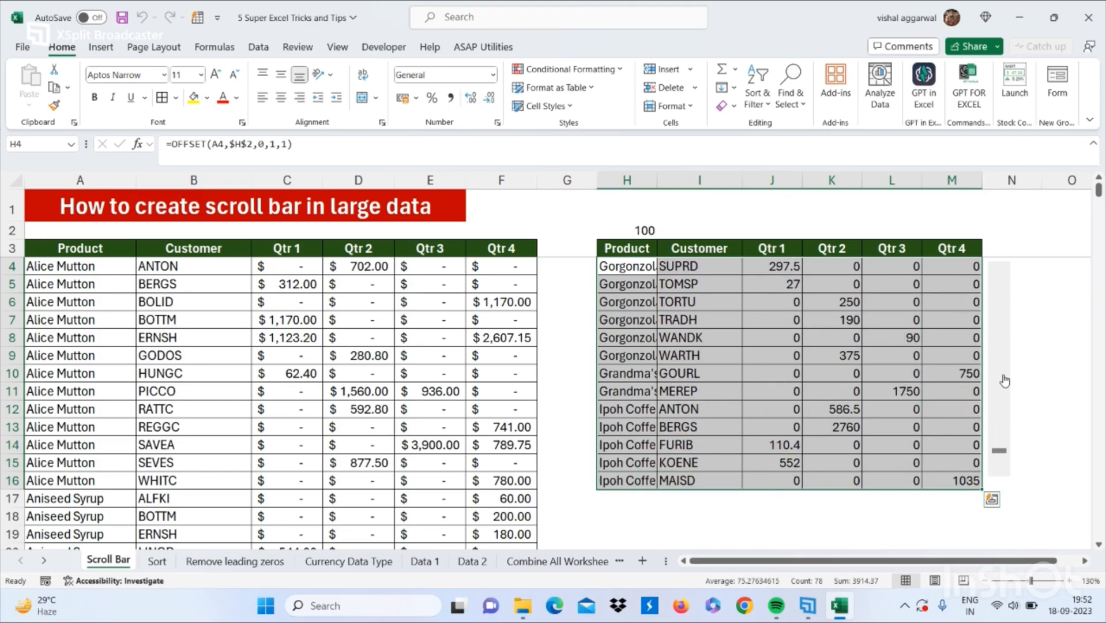
{"action": "left_click_drag", "start_coordinate": [1003, 271], "coordinate": [1003, 271]}
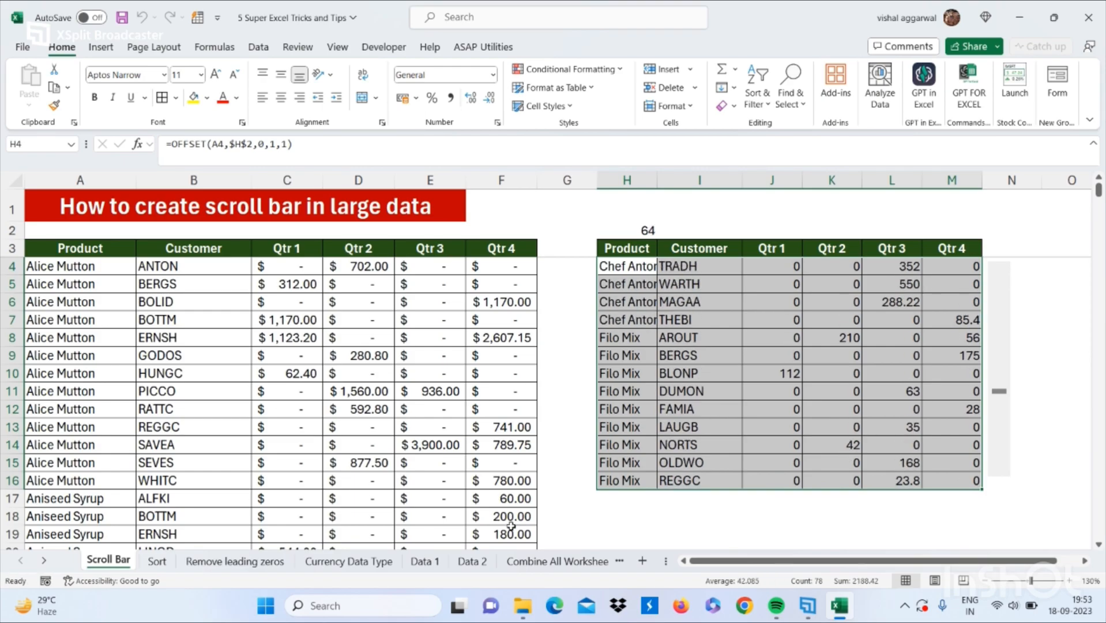
Step: Open the Sort worksheet
{"action": "left_click", "coordinate": [156, 560]}
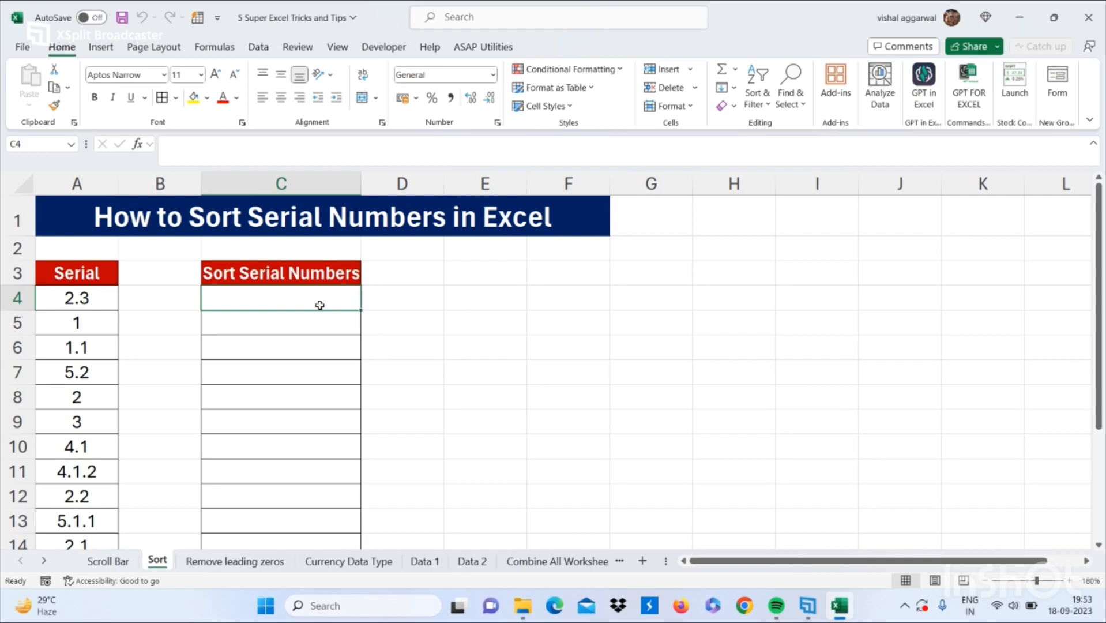
{"action": "left_click", "coordinate": [101, 319]}
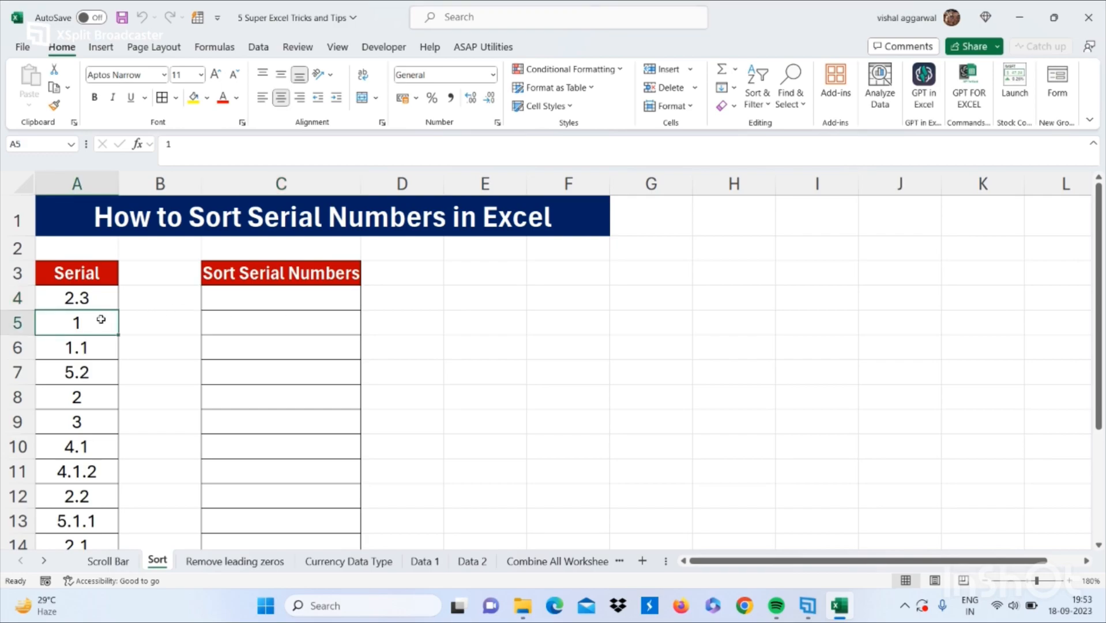
{"action": "left_click_drag", "start_coordinate": [89, 335], "coordinate": [253, 305]}
{"action": "left_click", "coordinate": [85, 354]}
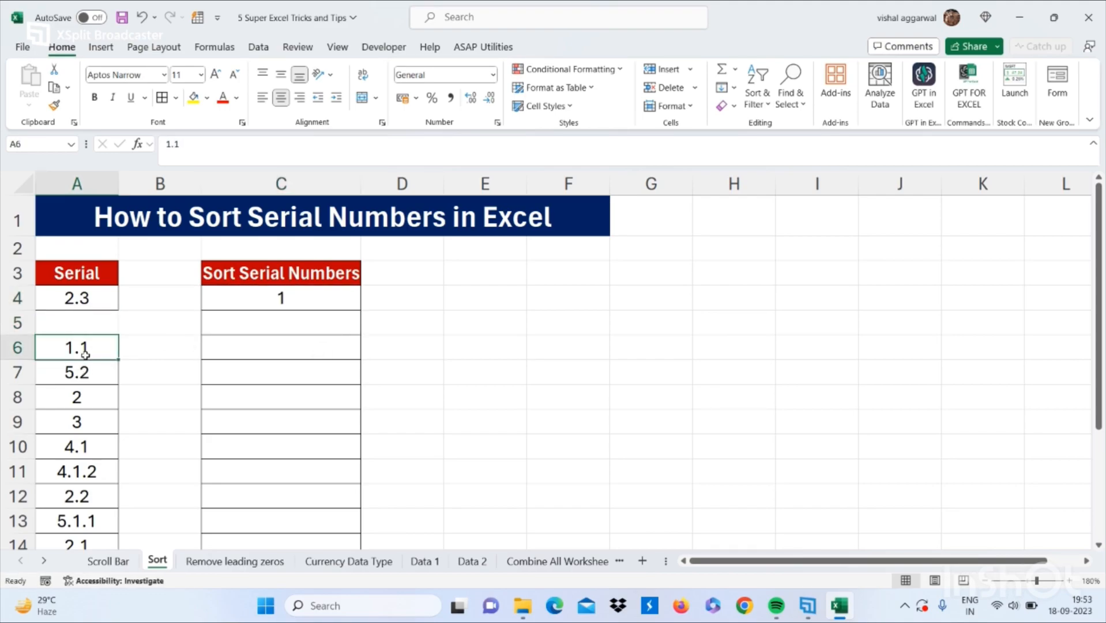
{"action": "left_click_drag", "start_coordinate": [85, 354], "coordinate": [274, 312]}
{"action": "key", "text": "ctrl+z"}
{"action": "key", "text": "ctrl+z"}
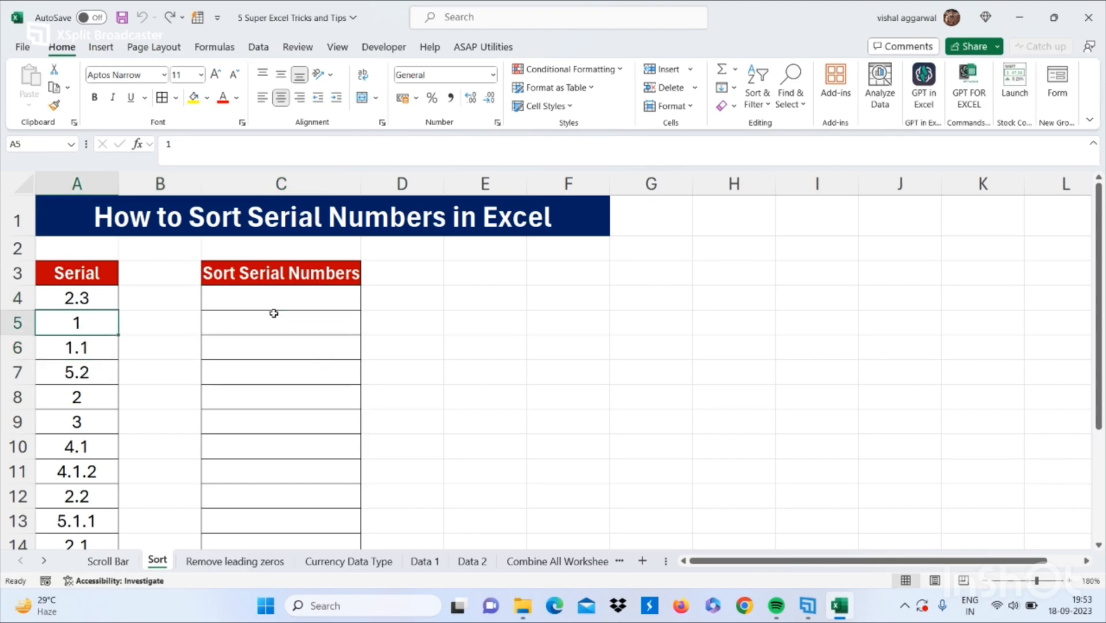
Step: Enter the formula =SORT(A4:A20&"") in C4, under the Sort Serial Numbers heading
{"action": "left_click", "coordinate": [285, 302]}
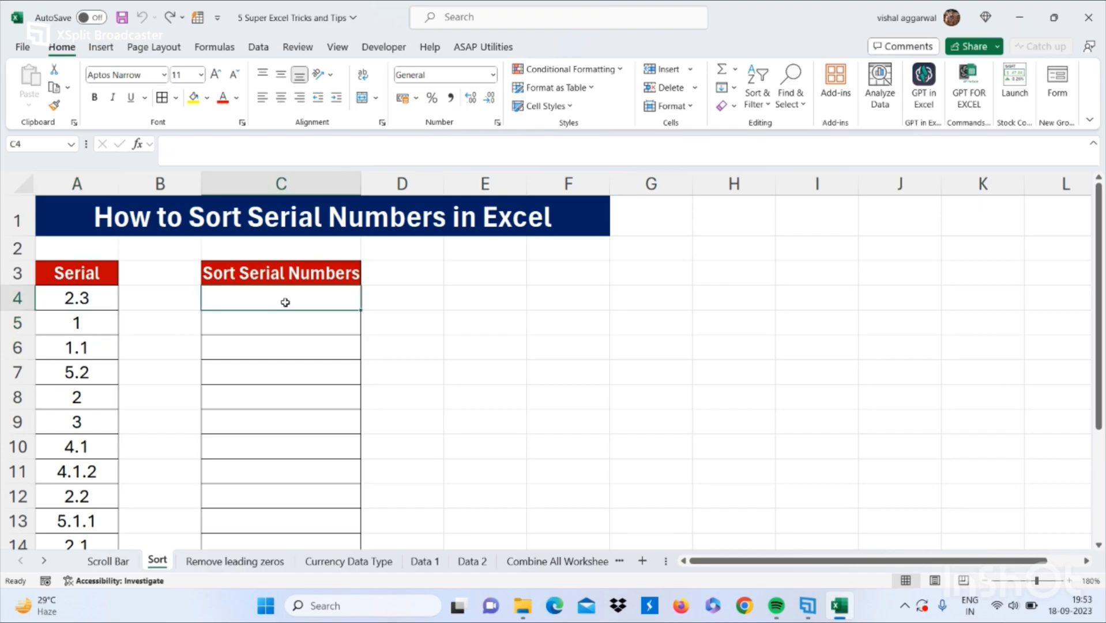
{"action": "type", "text": "=sort("}
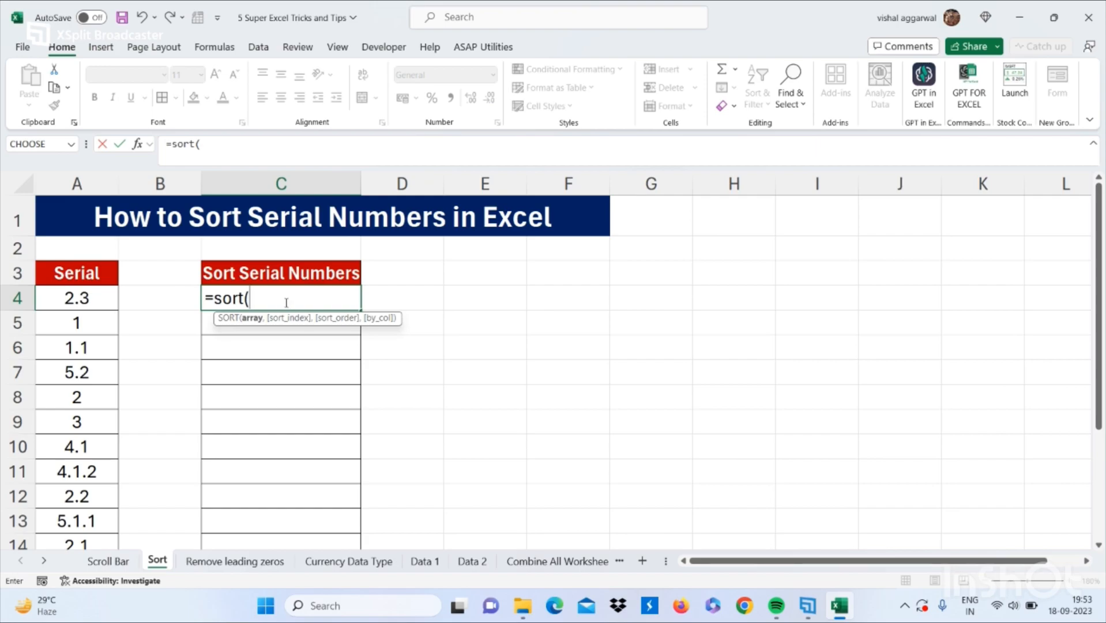
{"action": "left_click", "coordinate": [111, 305]}
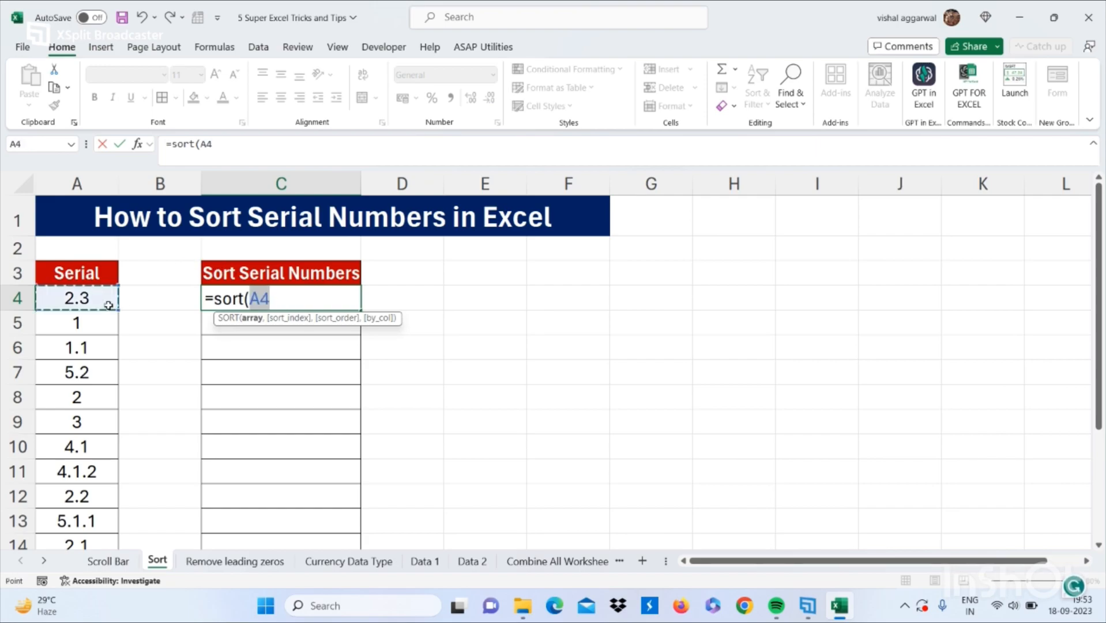
{"action": "key", "text": "ctrl+shift+Down"}
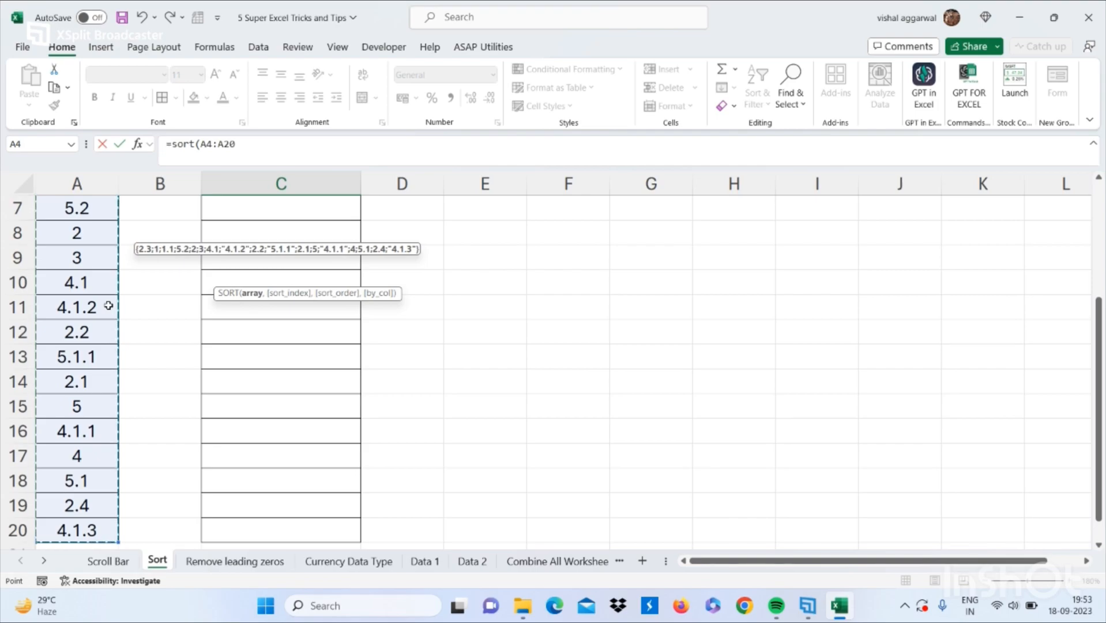
{"action": "type", "text": "&"}
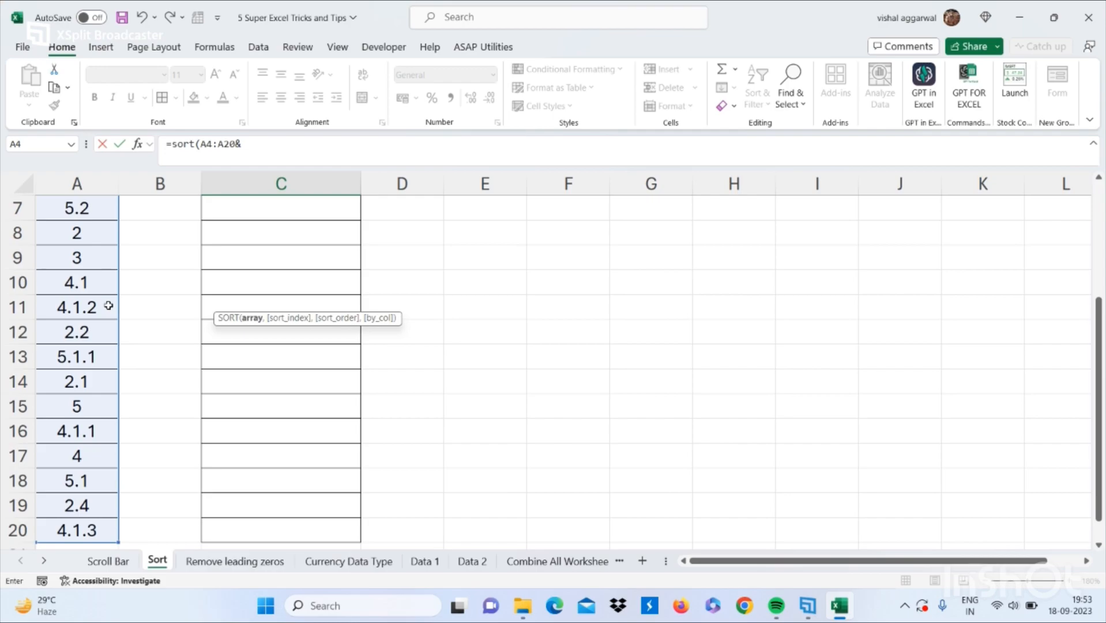
{"action": "type", "text": "\"\")"}
{"action": "scroll", "coordinate": [109, 306], "scroll_direction": "up", "scroll_amount": 2}
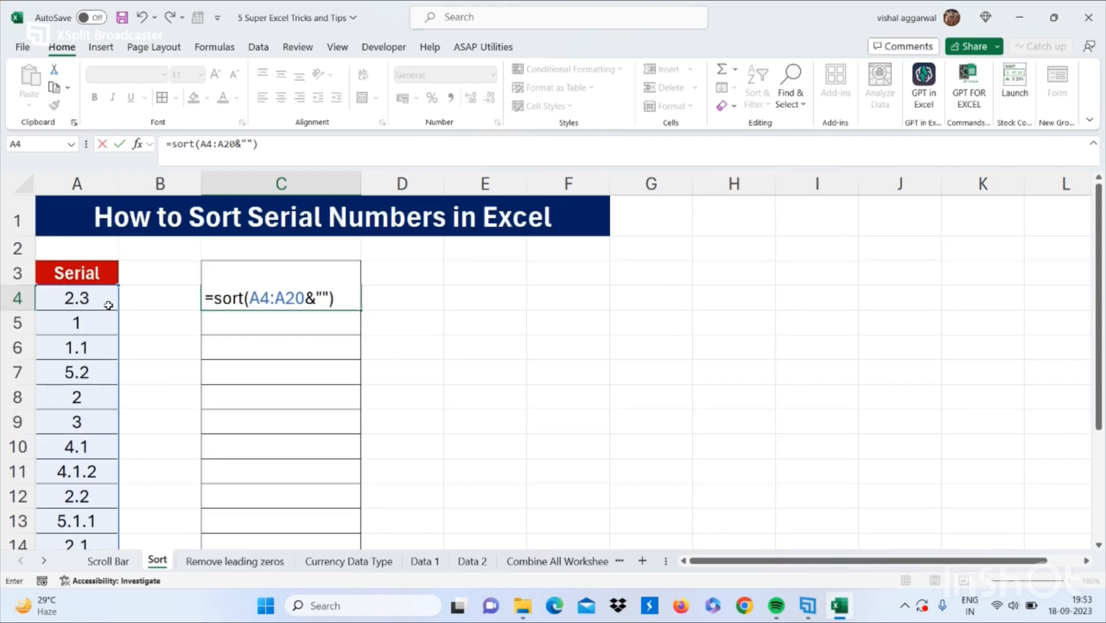
{"action": "key", "text": "Return"}
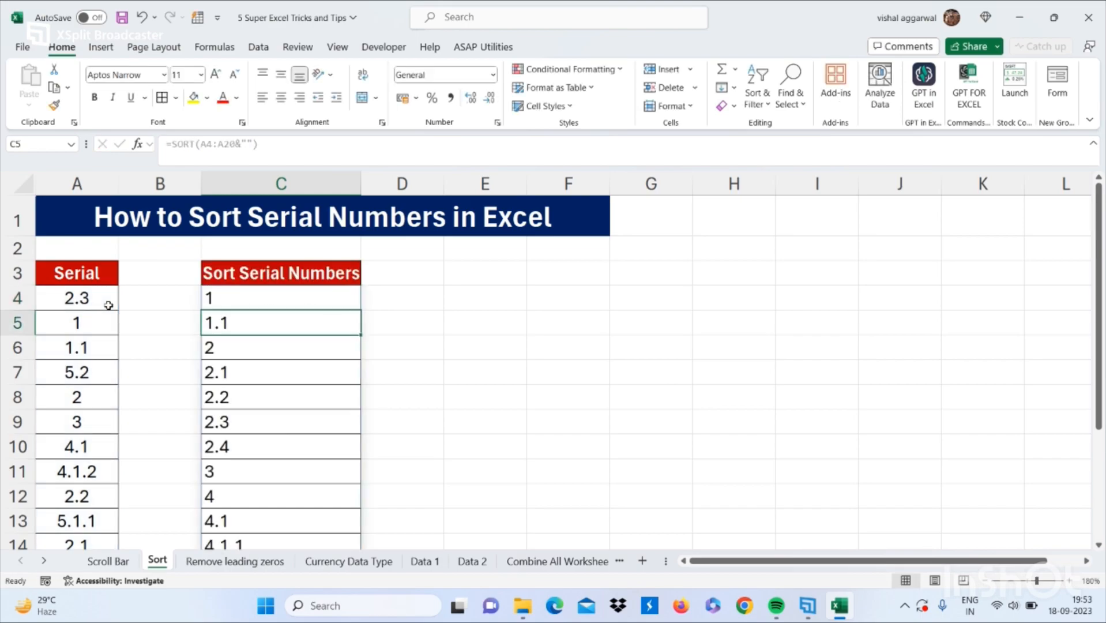
{"action": "left_click", "coordinate": [252, 302]}
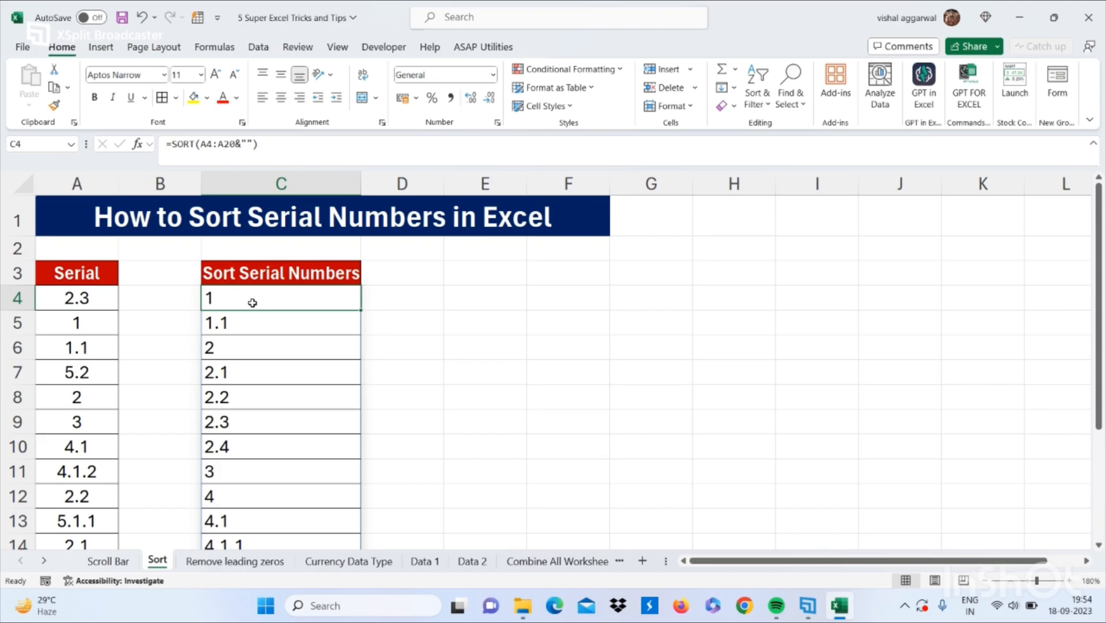
Step: On the Remove leading zeros sheet, enter =SUBSTITUTE(A3,0,"") in B3 and fill it down to B9
{"action": "left_click", "coordinate": [223, 562]}
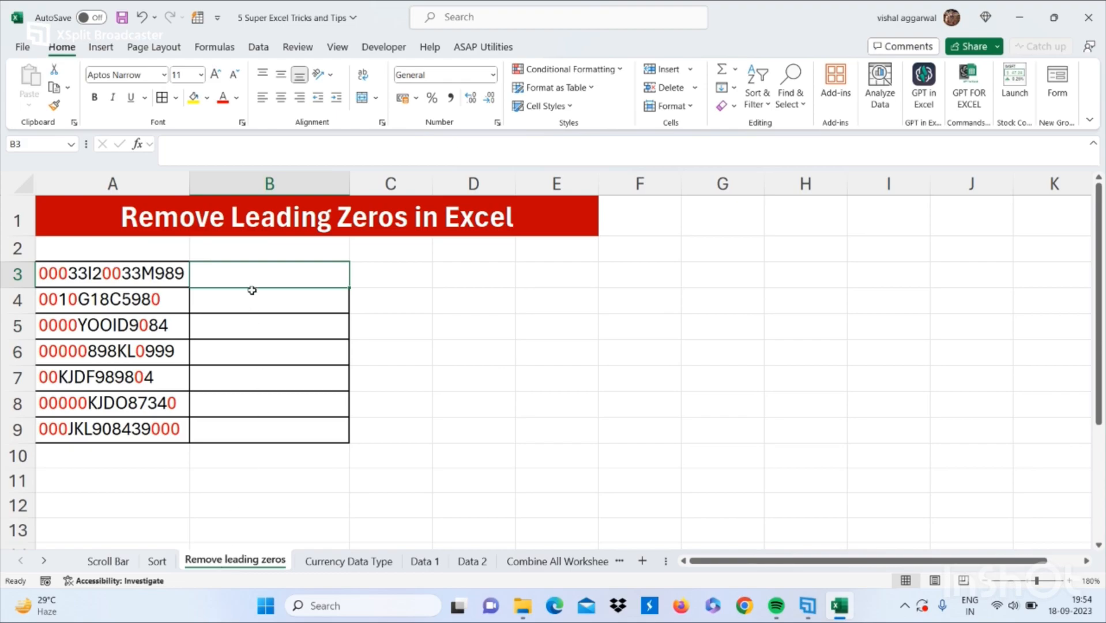
{"action": "left_click", "coordinate": [179, 276]}
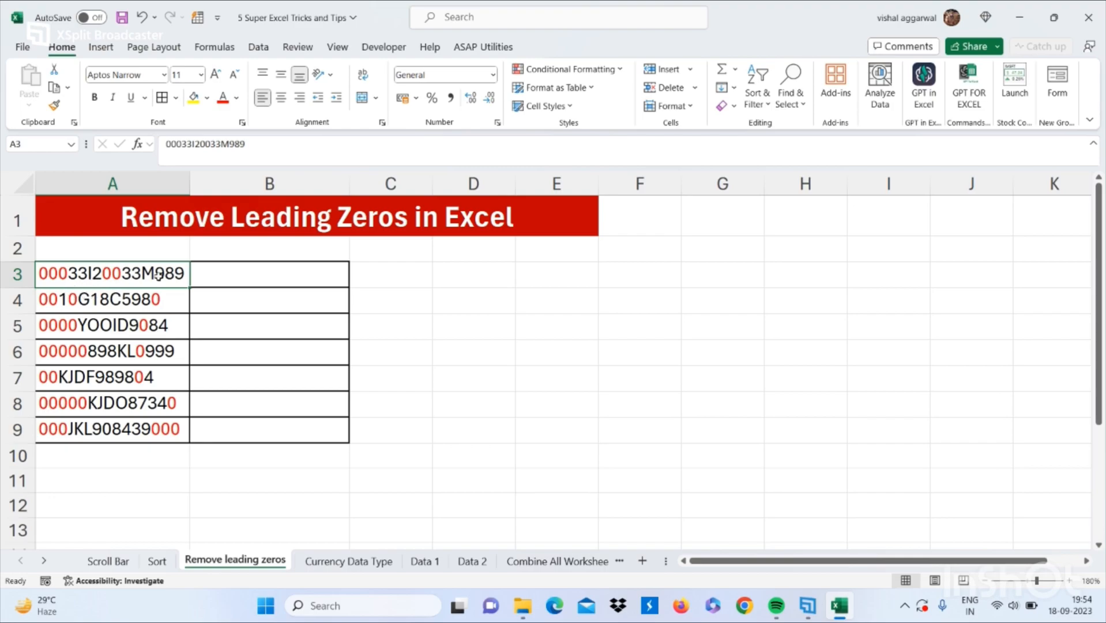
{"action": "left_click", "coordinate": [202, 275]}
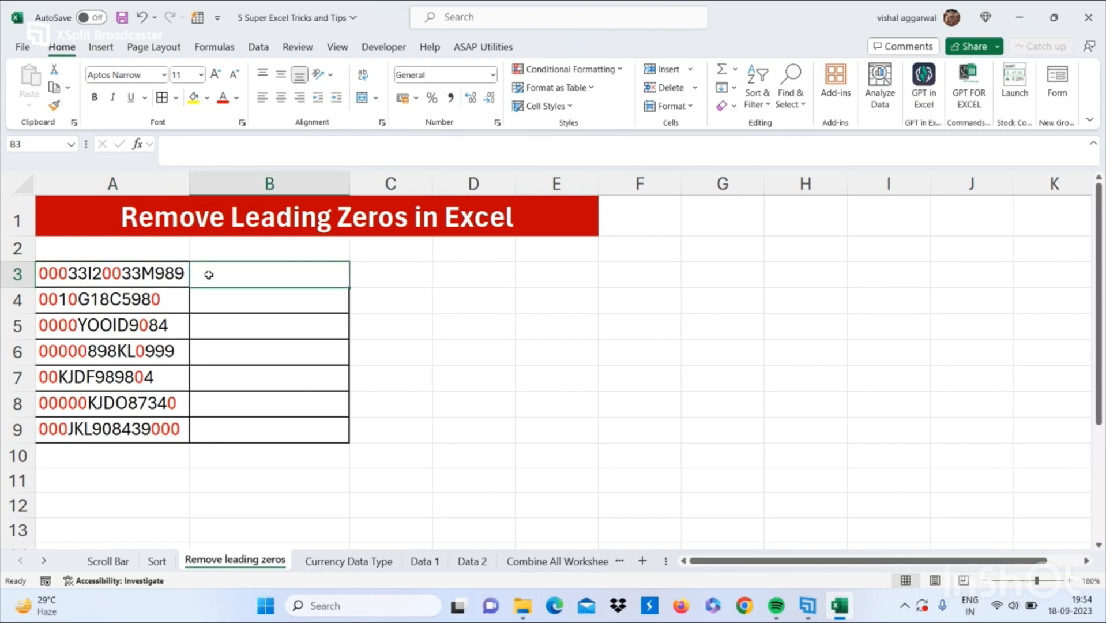
{"action": "type", "text": "=sum"}
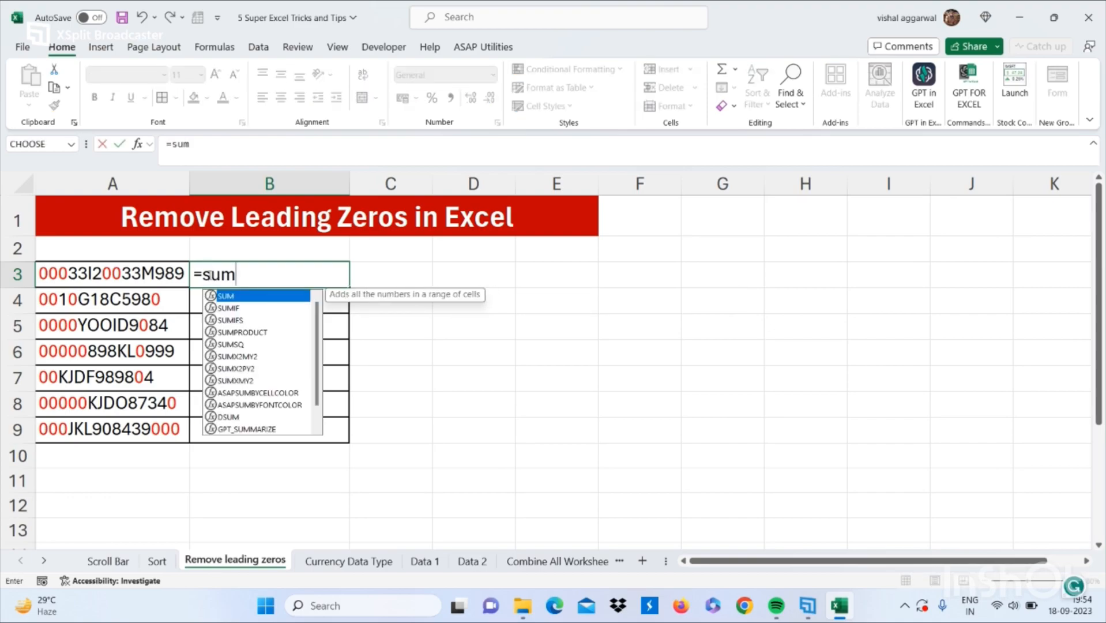
{"action": "key", "text": "BackSpace"}
{"action": "type", "text": "bs"}
{"action": "key", "text": "Tab"}
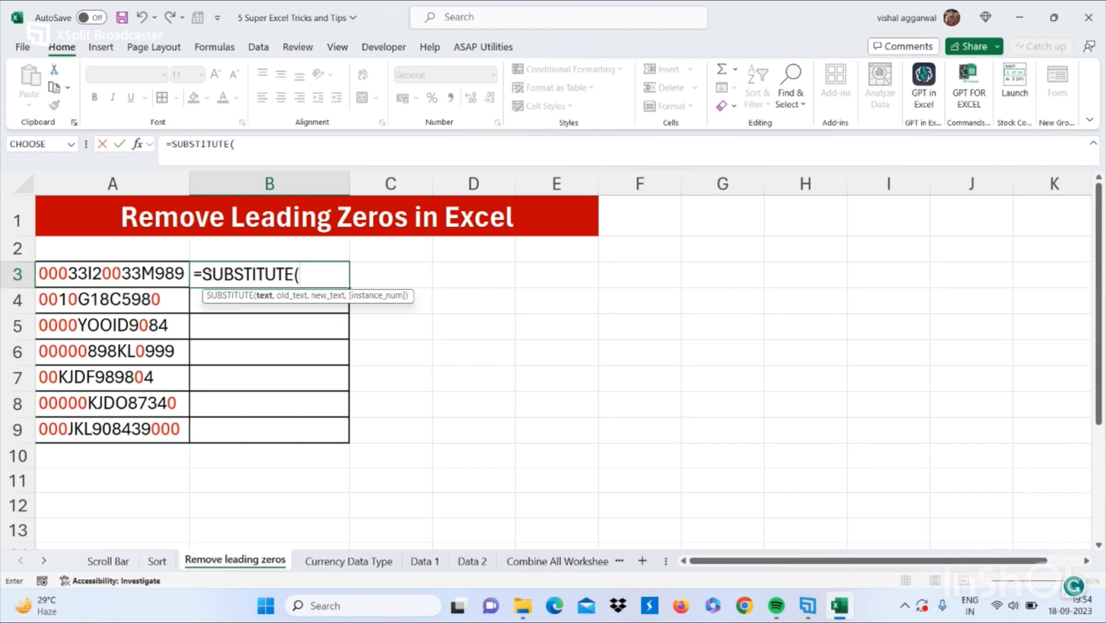
{"action": "left_click", "coordinate": [155, 276]}
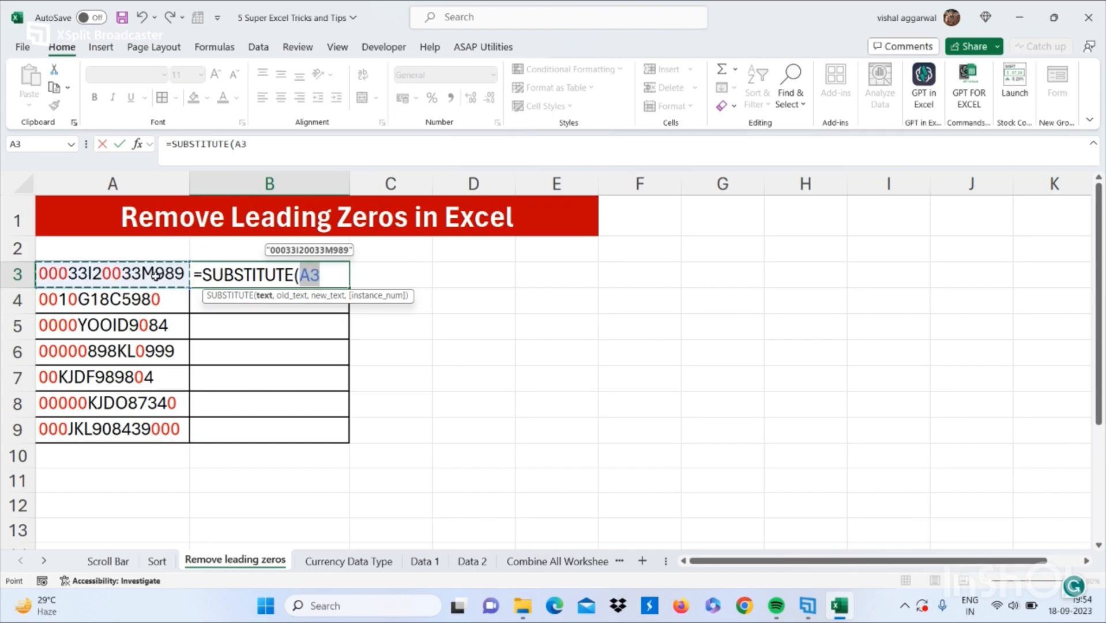
{"action": "type", "text": ","}
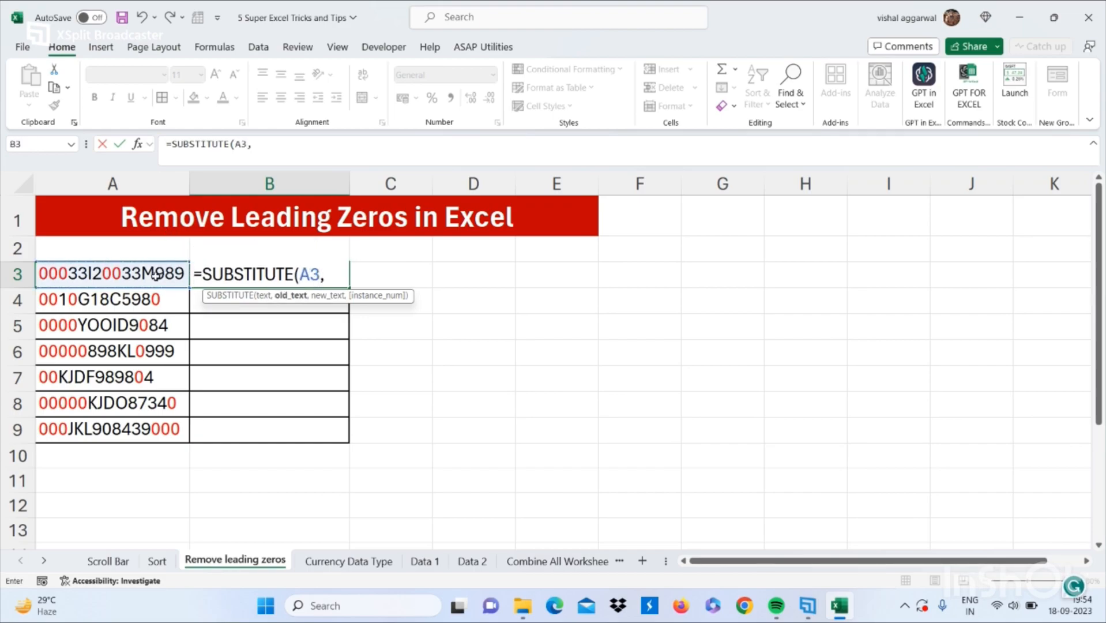
{"action": "type", "text": "0,\"\""}
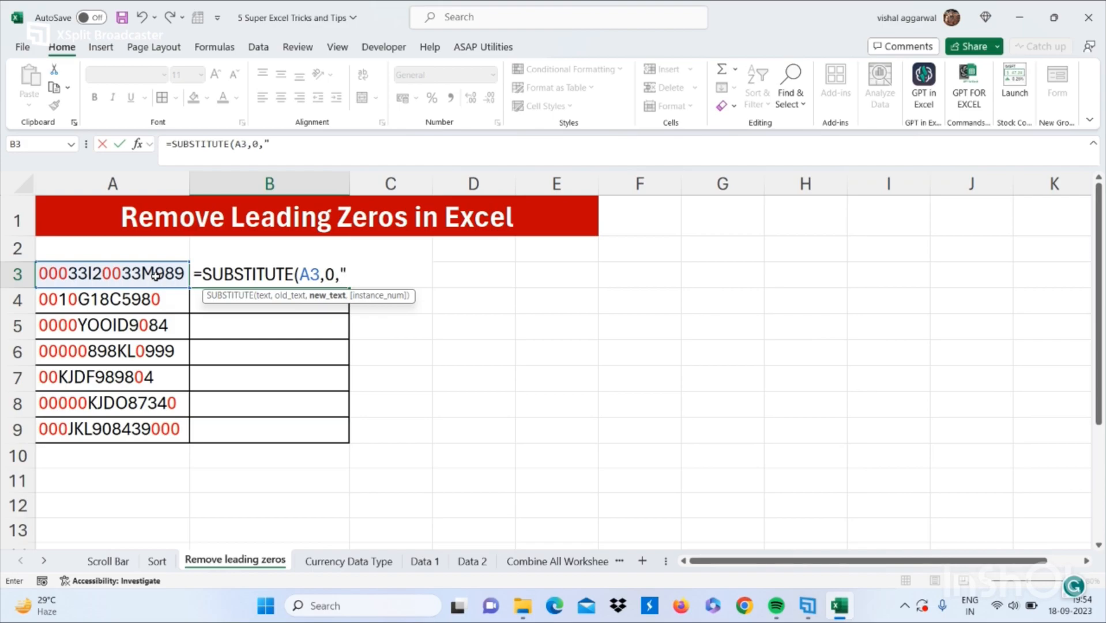
{"action": "type", "text": ")"}
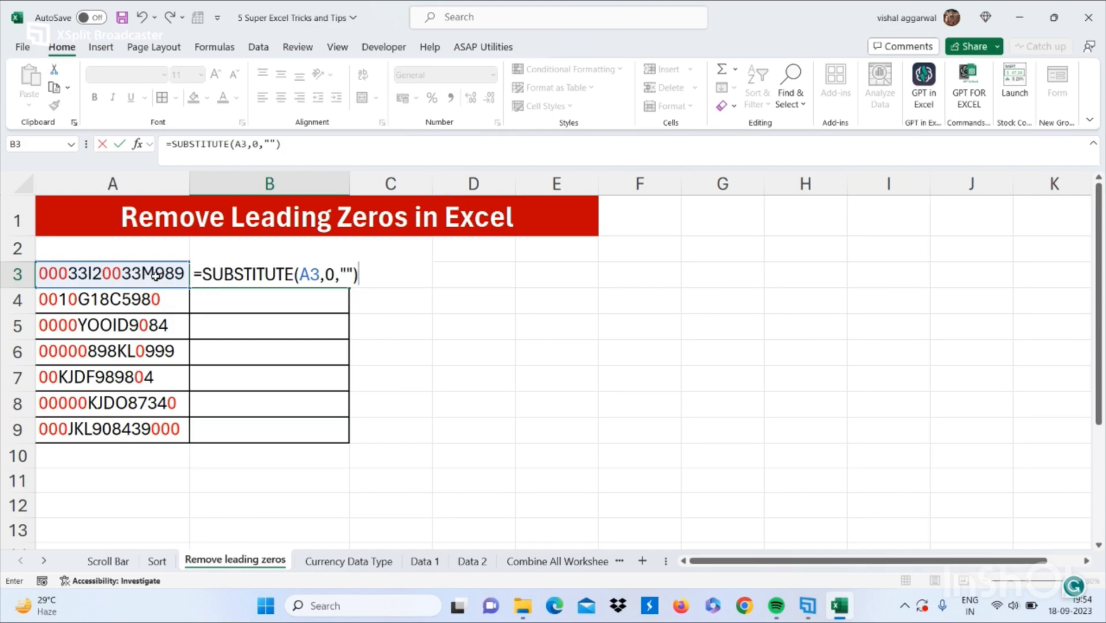
{"action": "key", "text": "Return"}
{"action": "left_click", "coordinate": [271, 269]}
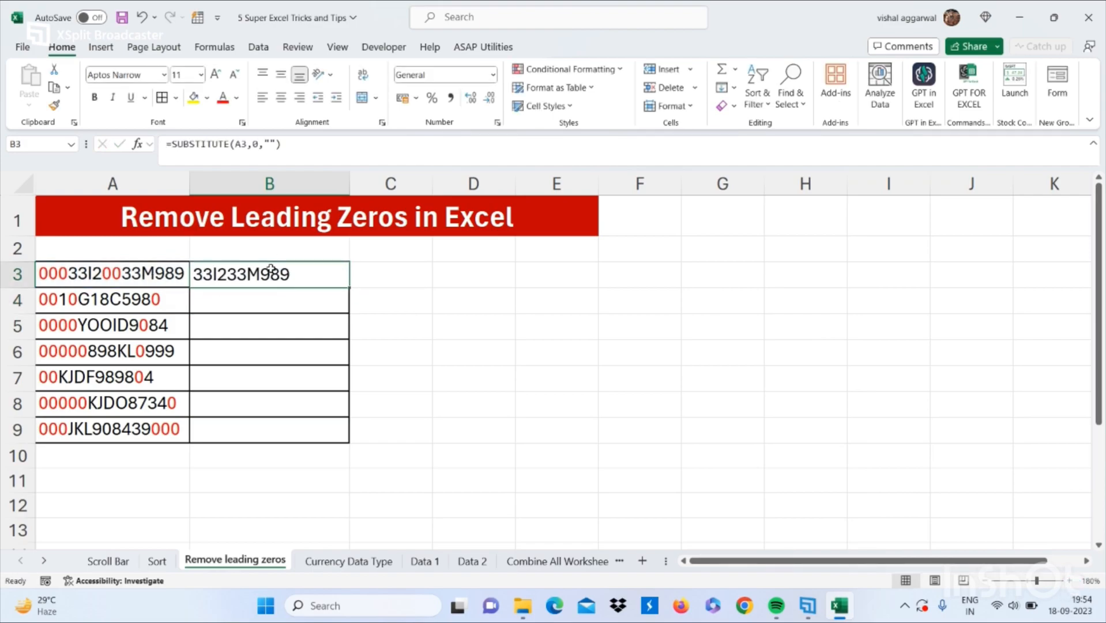
{"action": "left_click_drag", "start_coordinate": [349, 288], "coordinate": [329, 438]}
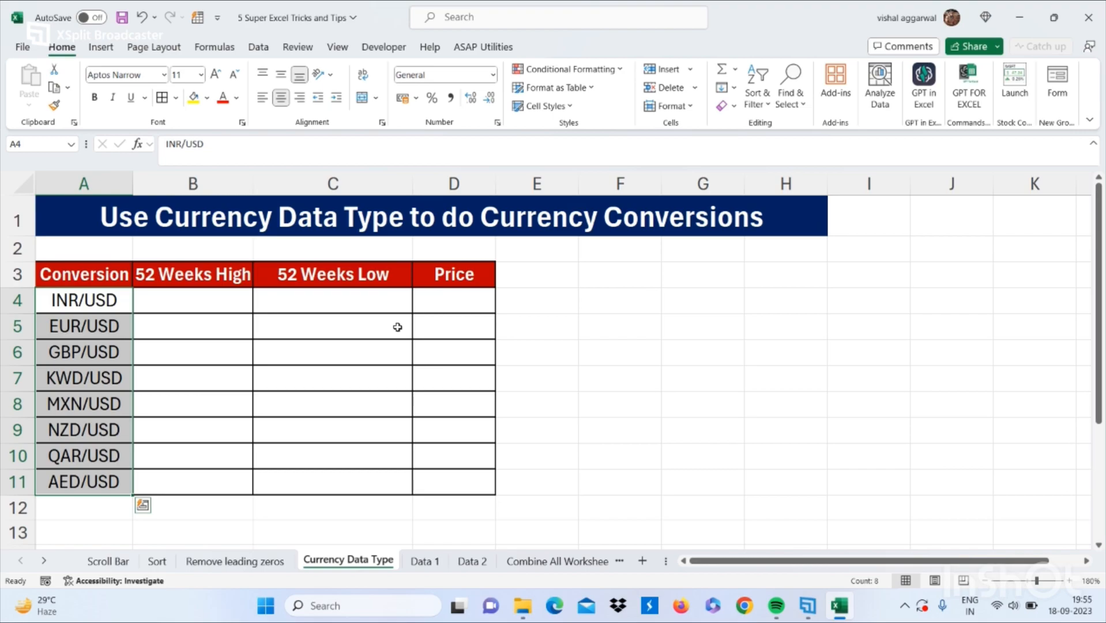
Step: On the Currency Data Type sheet, convert the currency pairs in A4:A11 to the Currencies data type
{"action": "left_click", "coordinate": [99, 309]}
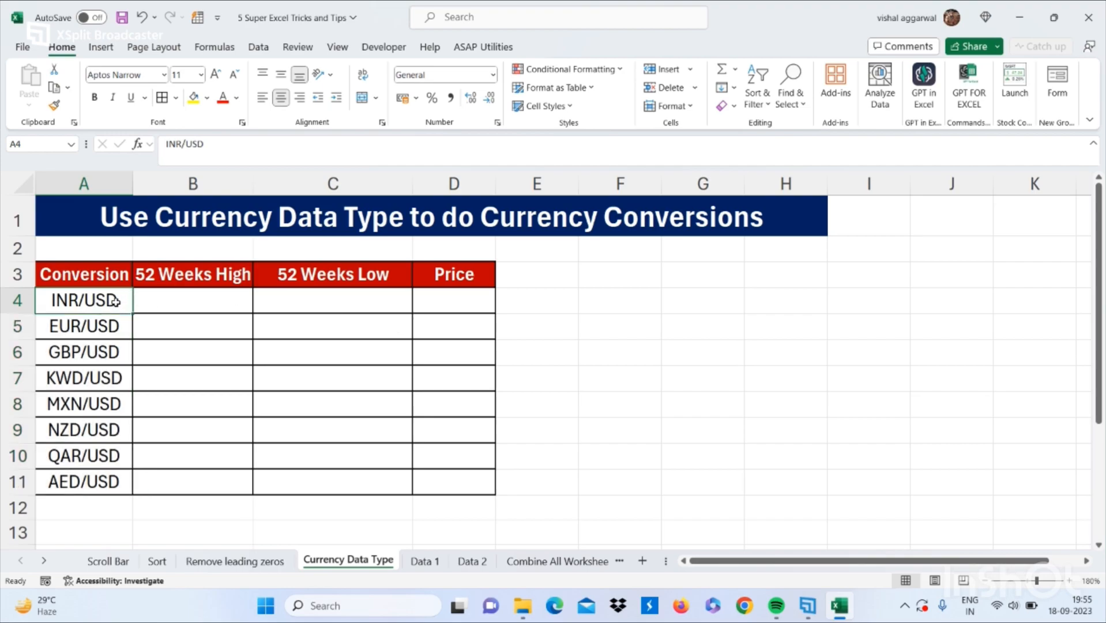
{"action": "left_click_drag", "start_coordinate": [115, 300], "coordinate": [90, 478]}
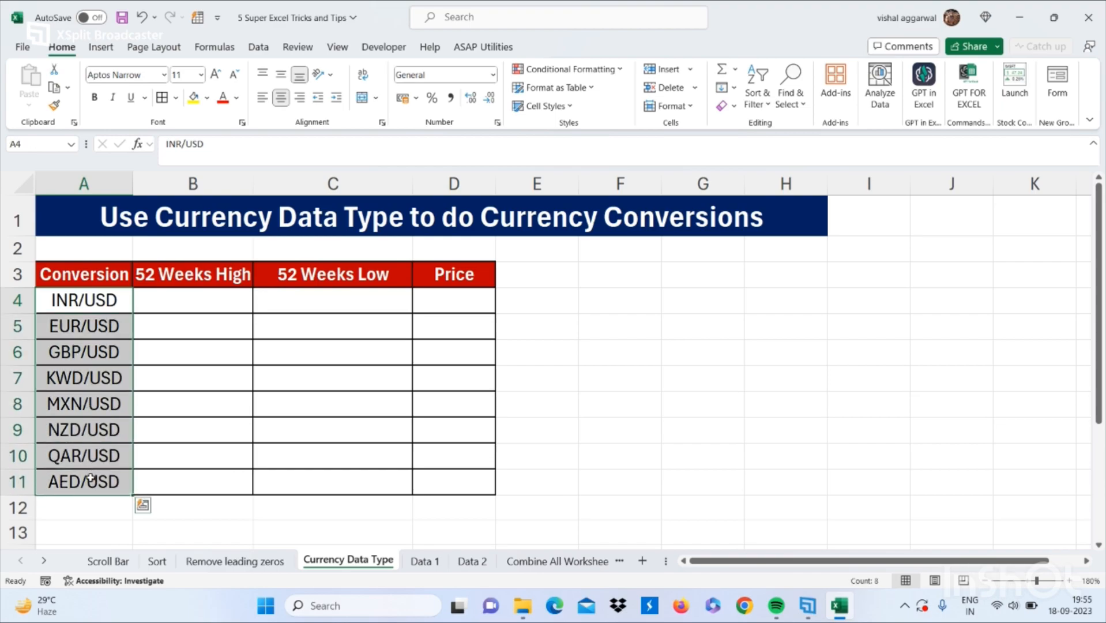
{"action": "left_click", "coordinate": [259, 46]}
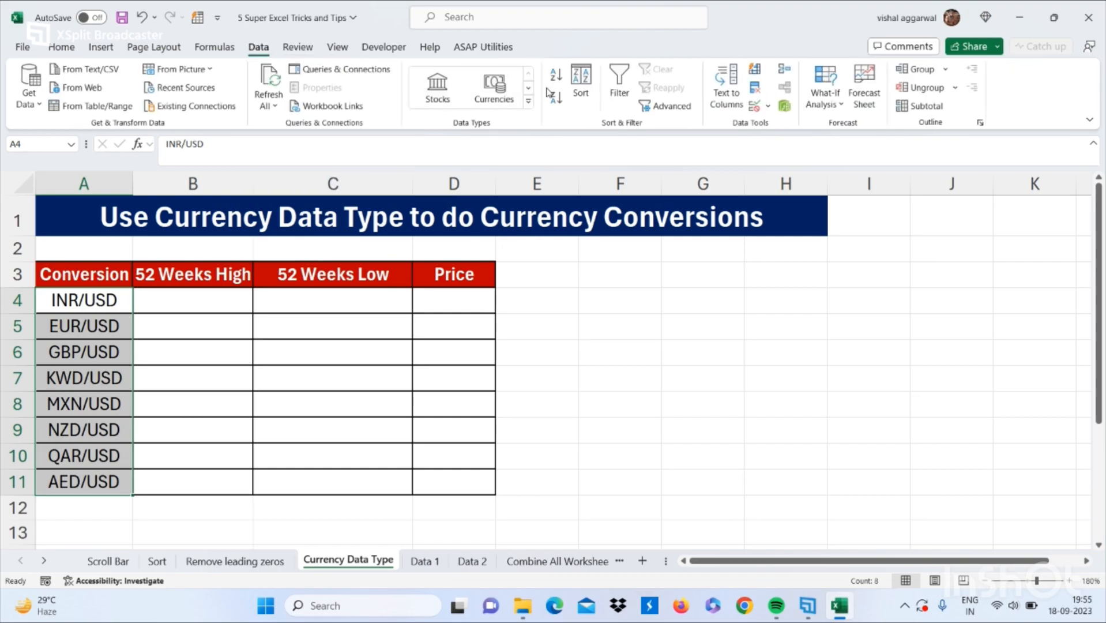
{"action": "left_click", "coordinate": [477, 90]}
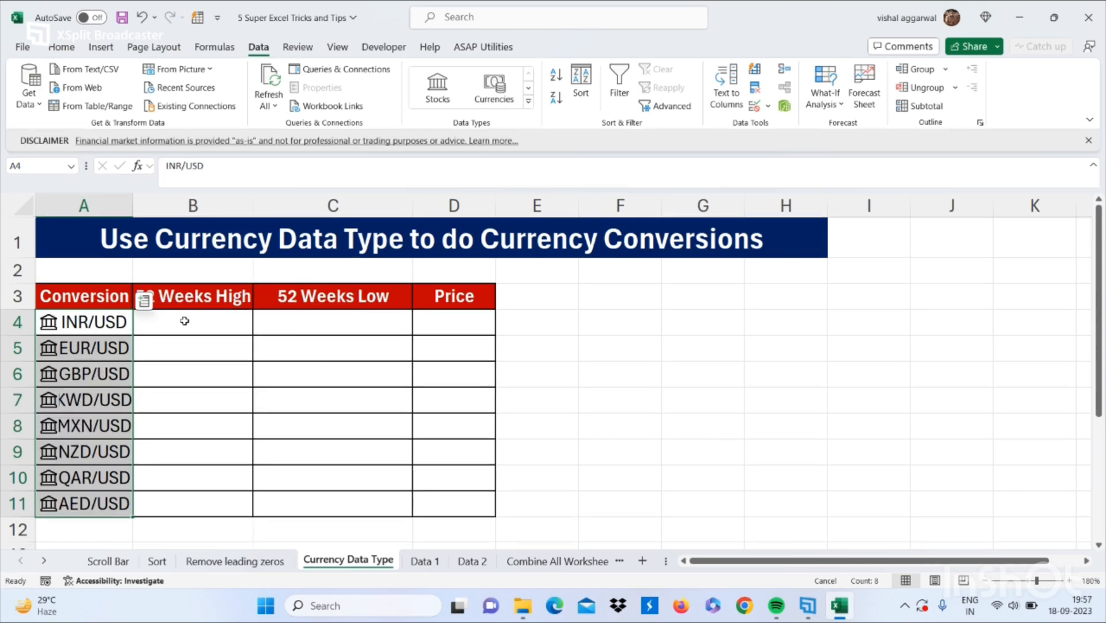
Step: Extract the 52 week high field for all the currency pairs into column B
{"action": "left_click", "coordinate": [144, 300]}
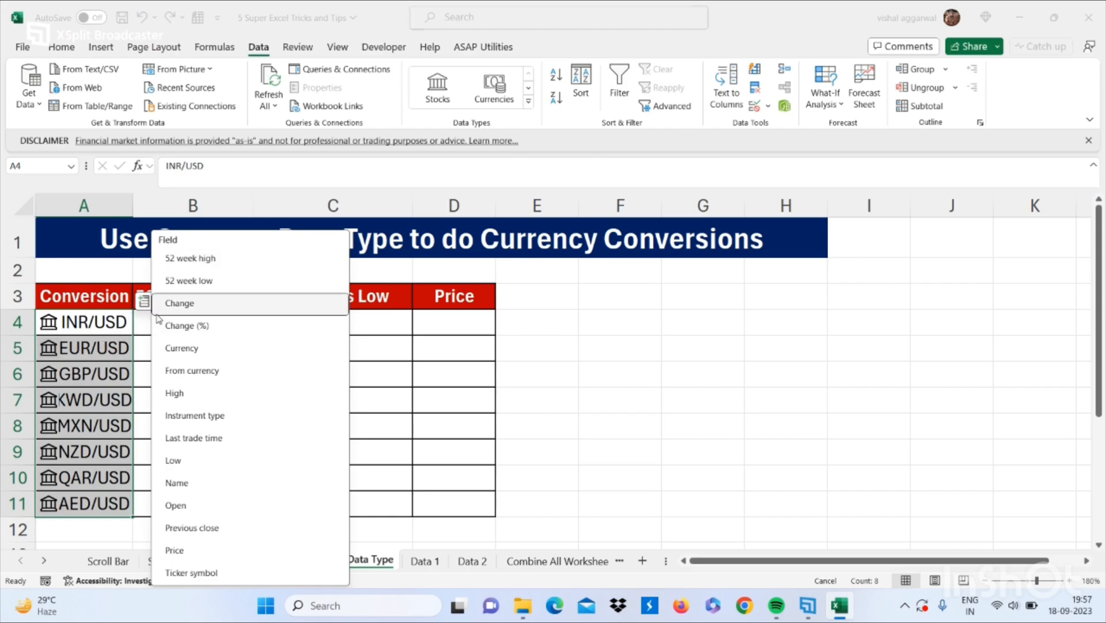
{"action": "left_click", "coordinate": [193, 259]}
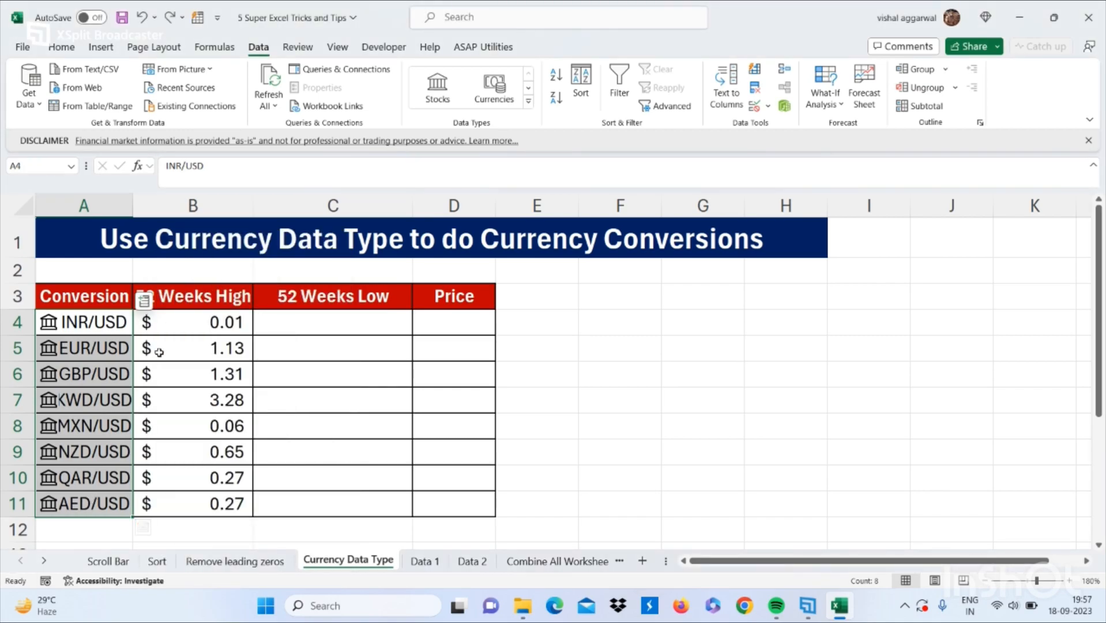
Step: Extract the 52 week low and Price fields for all the currency pairs into columns C and D
{"action": "left_click", "coordinate": [143, 300]}
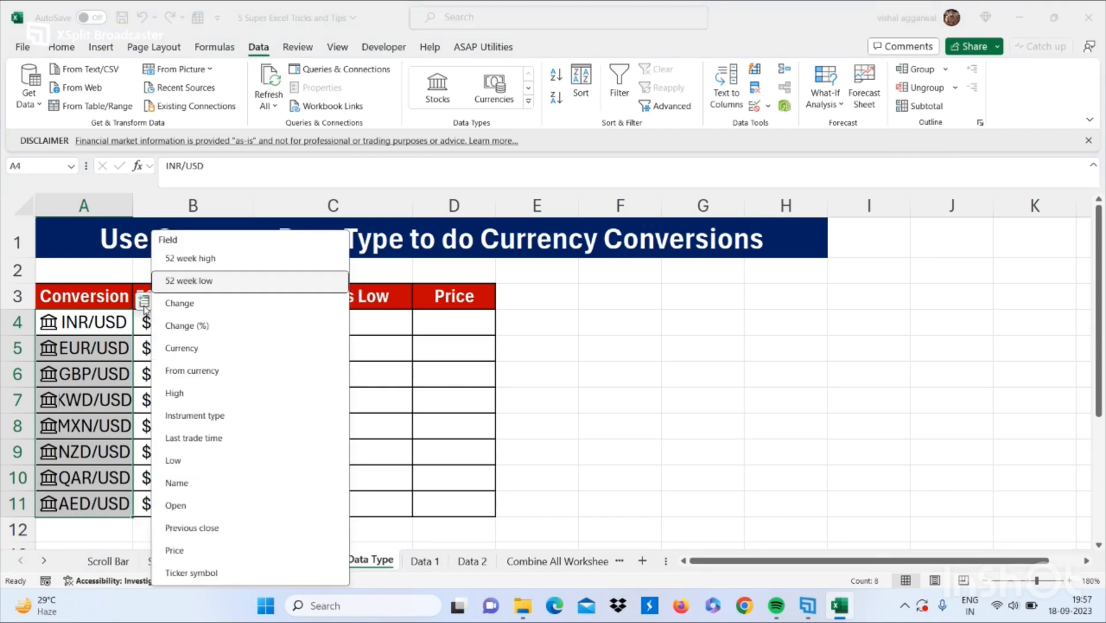
{"action": "left_click", "coordinate": [205, 281]}
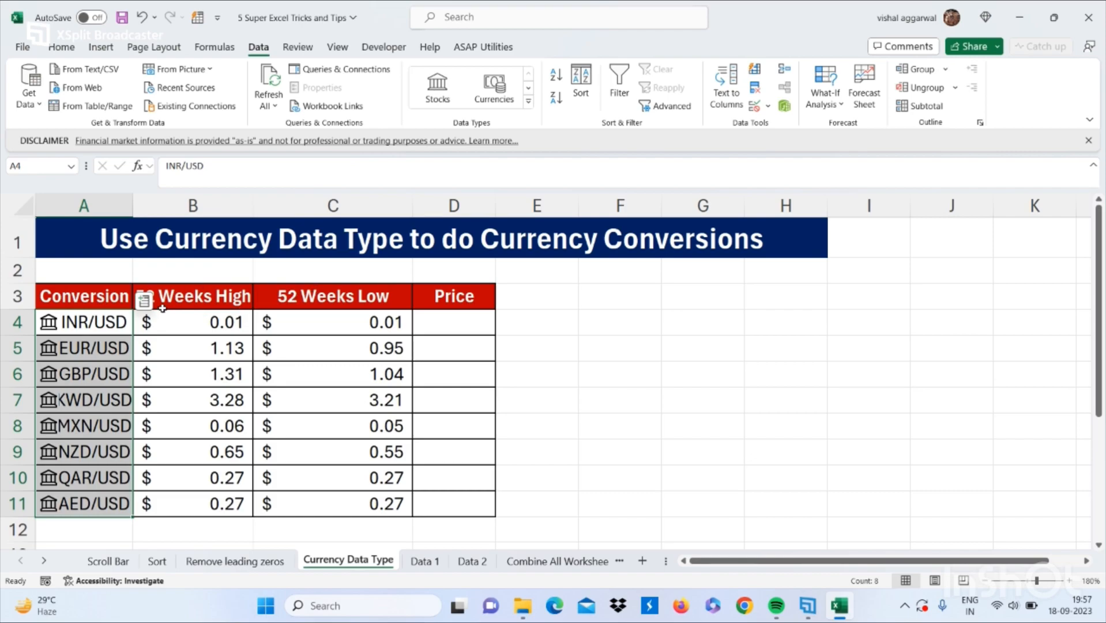
{"action": "left_click", "coordinate": [144, 300]}
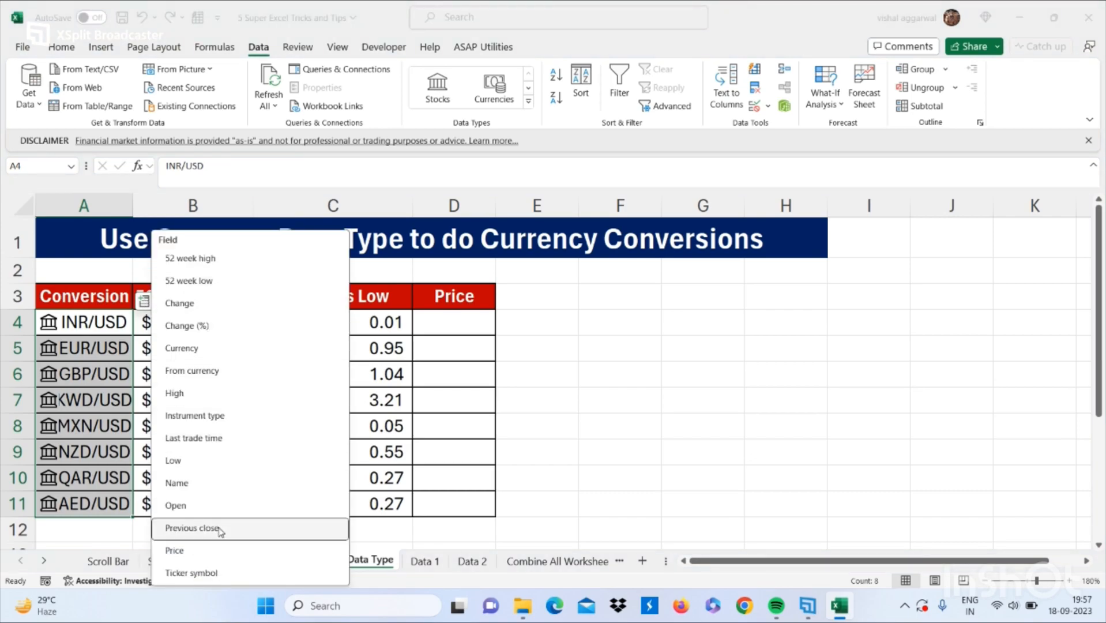
{"action": "left_click", "coordinate": [209, 553]}
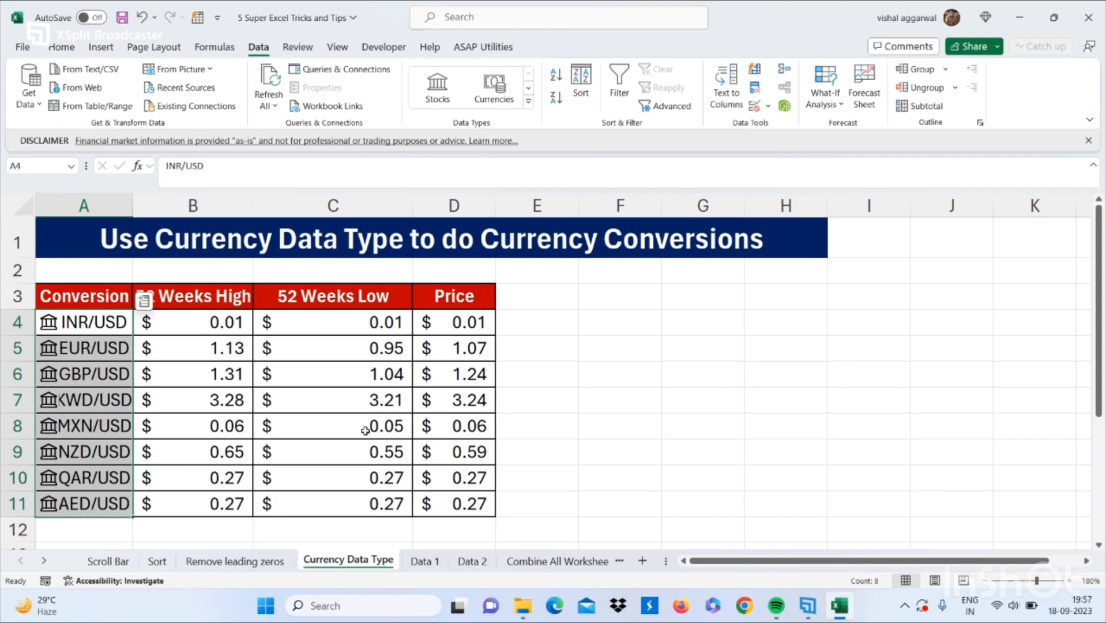
Step: Look over the source data on the Data 1 and Data 2 sheets and return to the Combine All Worksheets sheet
{"action": "left_click", "coordinate": [424, 562]}
{"action": "left_click", "coordinate": [499, 568]}
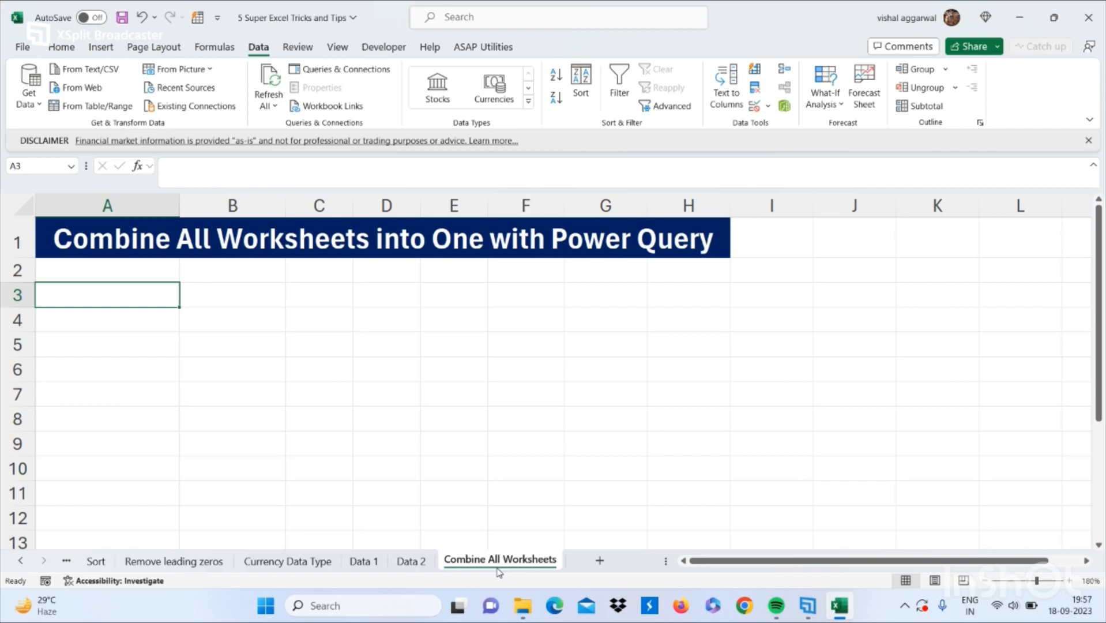
{"action": "left_click", "coordinate": [362, 560]}
{"action": "left_click", "coordinate": [399, 564]}
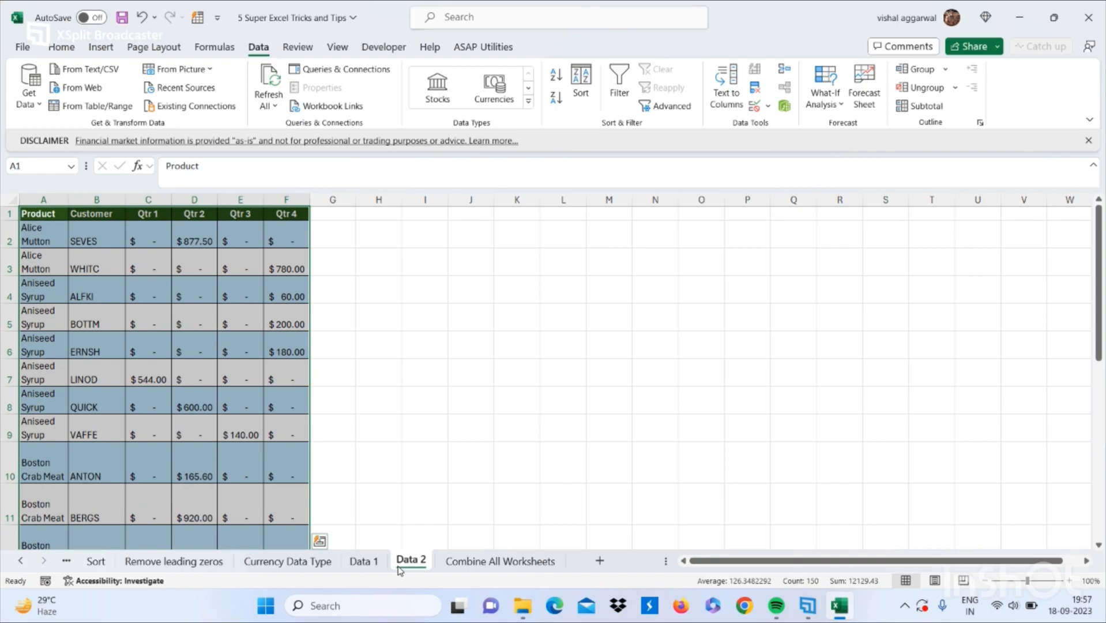
{"action": "left_click", "coordinate": [372, 562]}
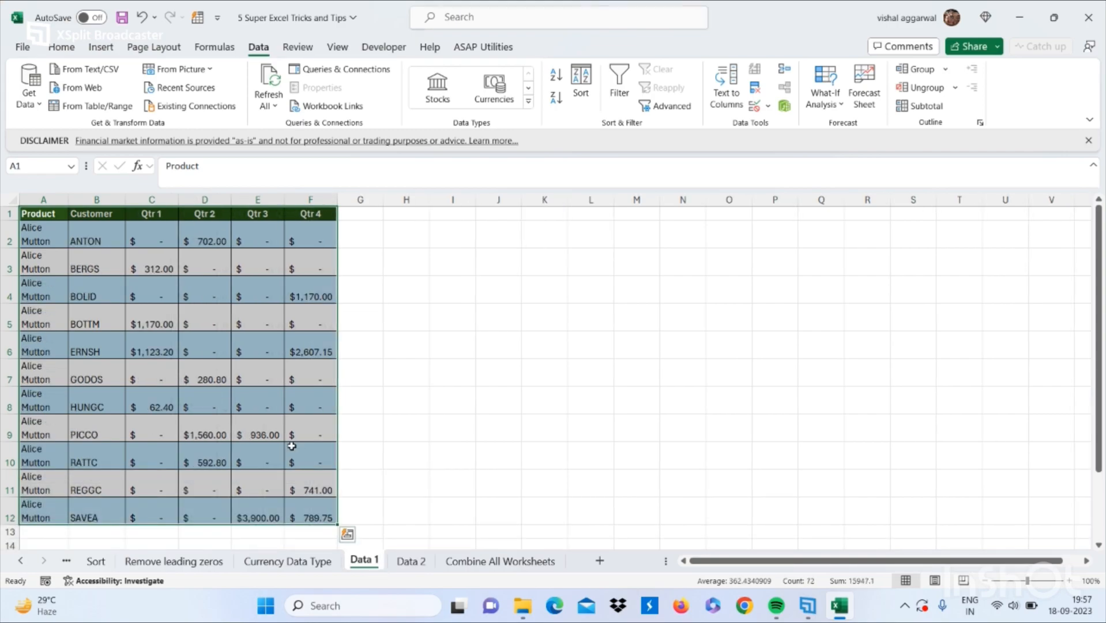
{"action": "left_click", "coordinate": [478, 562]}
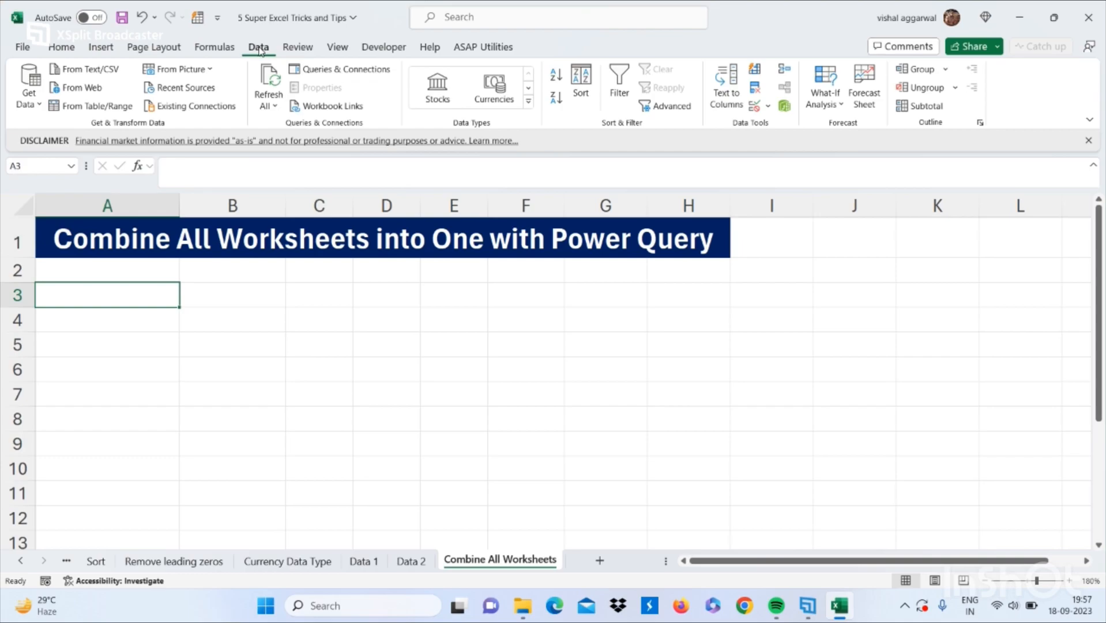
{"action": "left_click", "coordinate": [31, 110]}
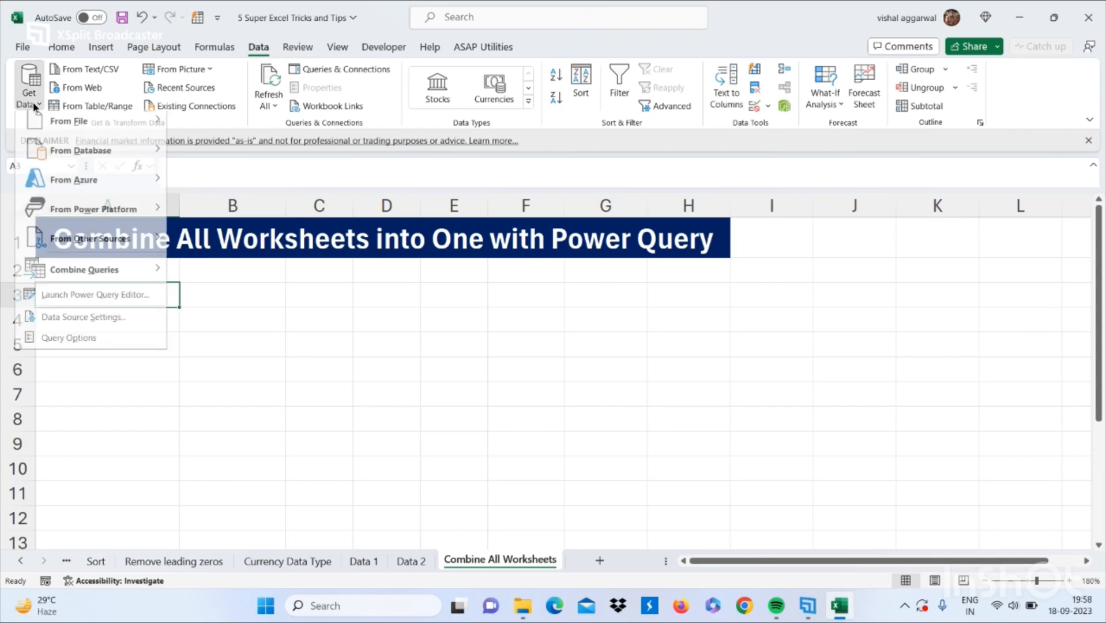
{"action": "mouse_move", "coordinate": [81, 242]}
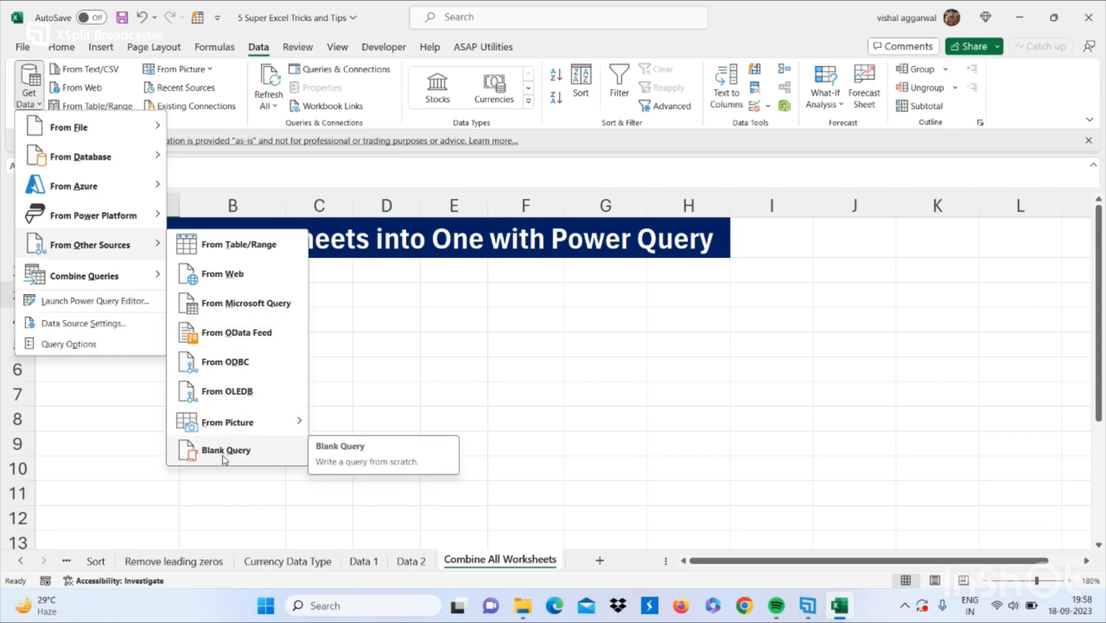
{"action": "left_click", "coordinate": [225, 475]}
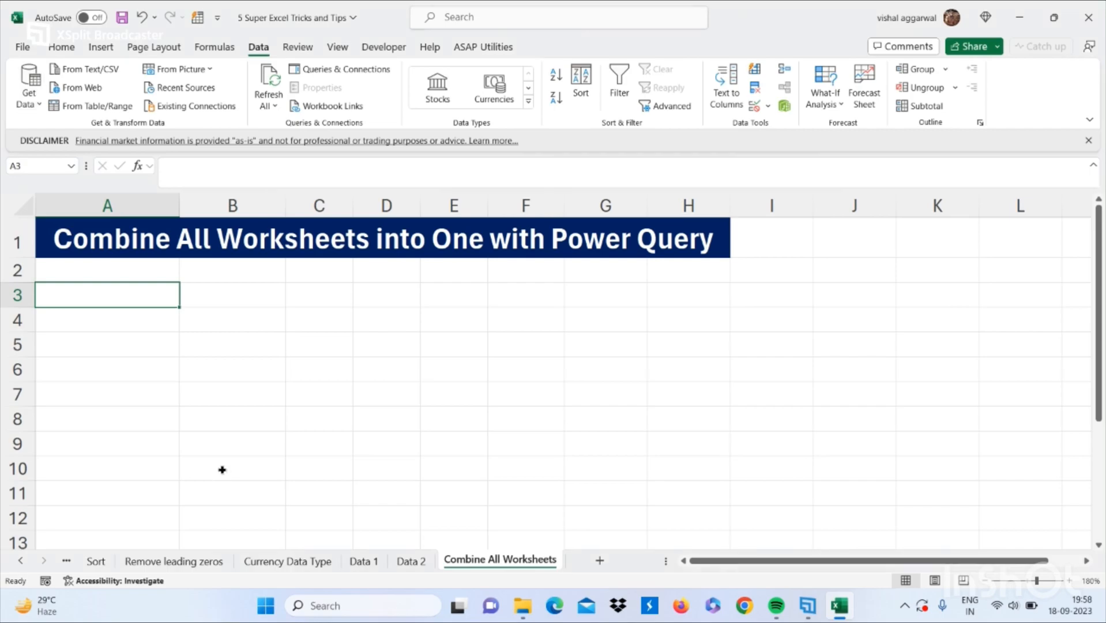
Step: Convert the ranges A1:F12 on the Data 1 sheet and A1:F25 on the Data 2 sheet into tables with headers
{"action": "left_click", "coordinate": [362, 562]}
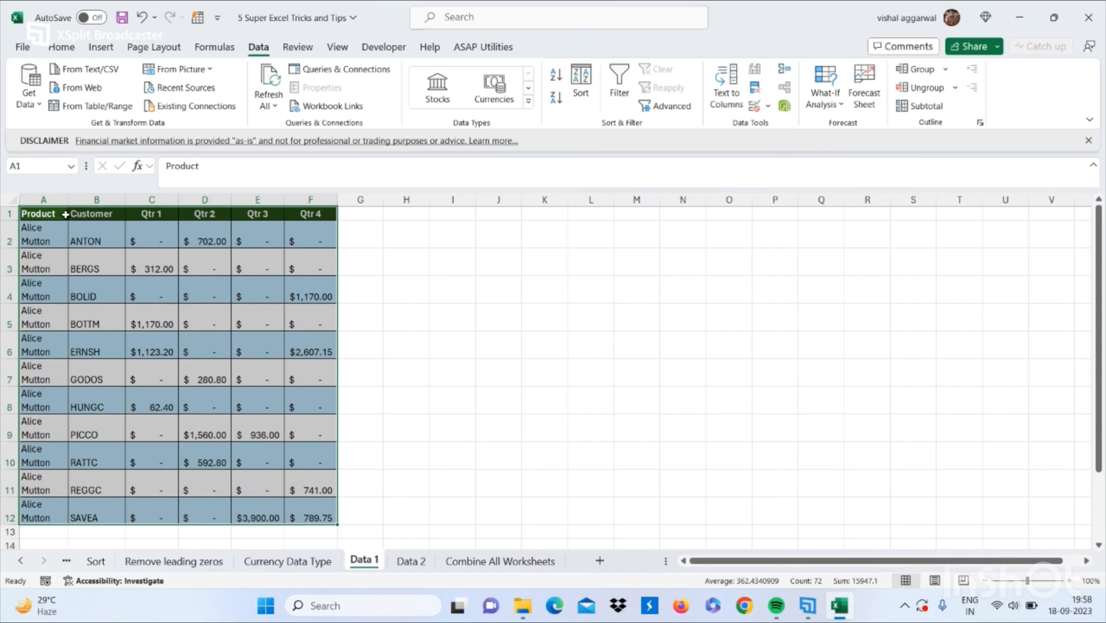
{"action": "key", "text": "ctrl+t"}
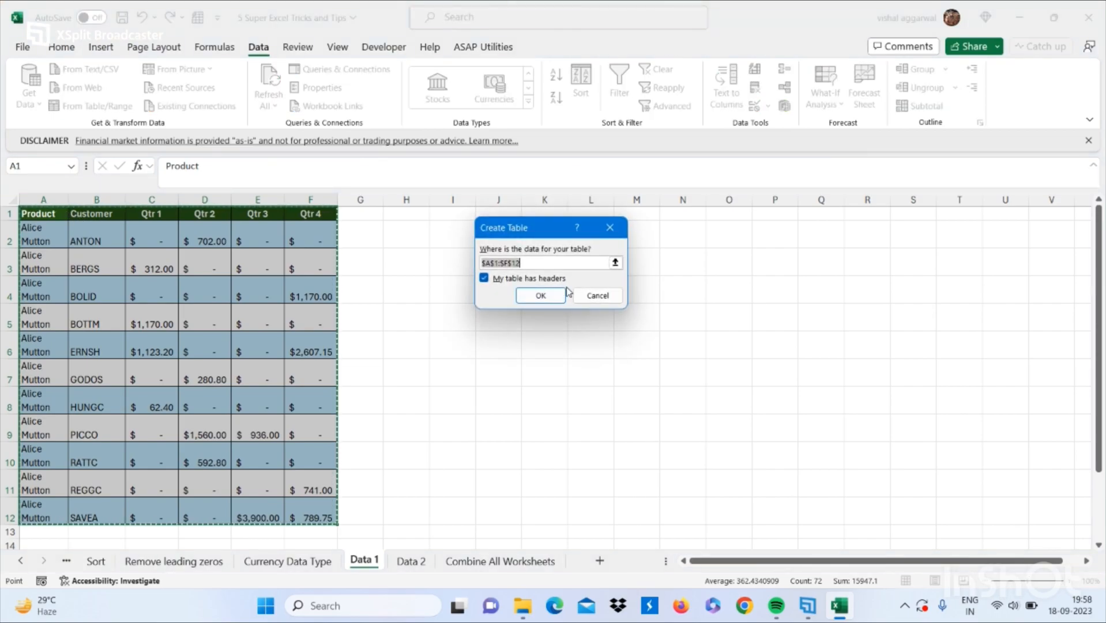
{"action": "left_click", "coordinate": [555, 296]}
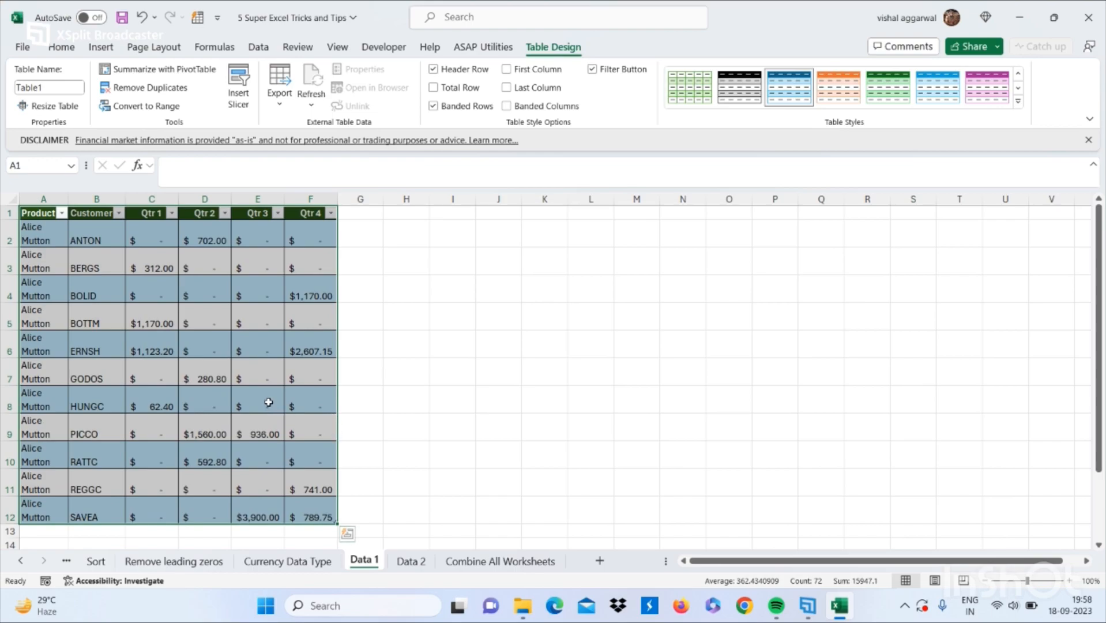
{"action": "left_click", "coordinate": [408, 560]}
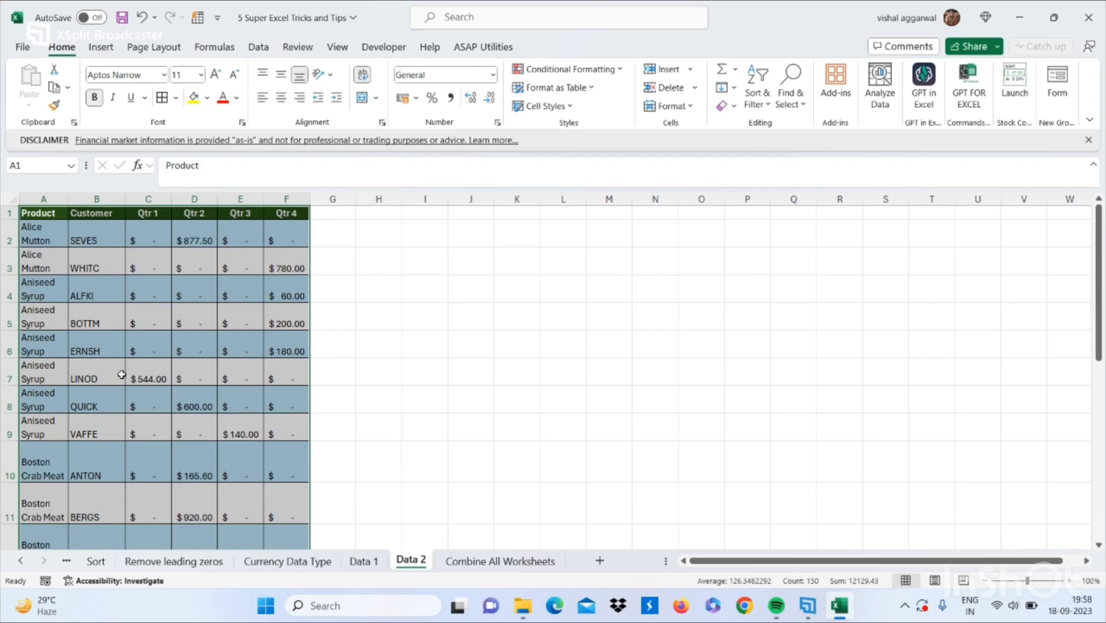
{"action": "key", "text": "ctrl+t"}
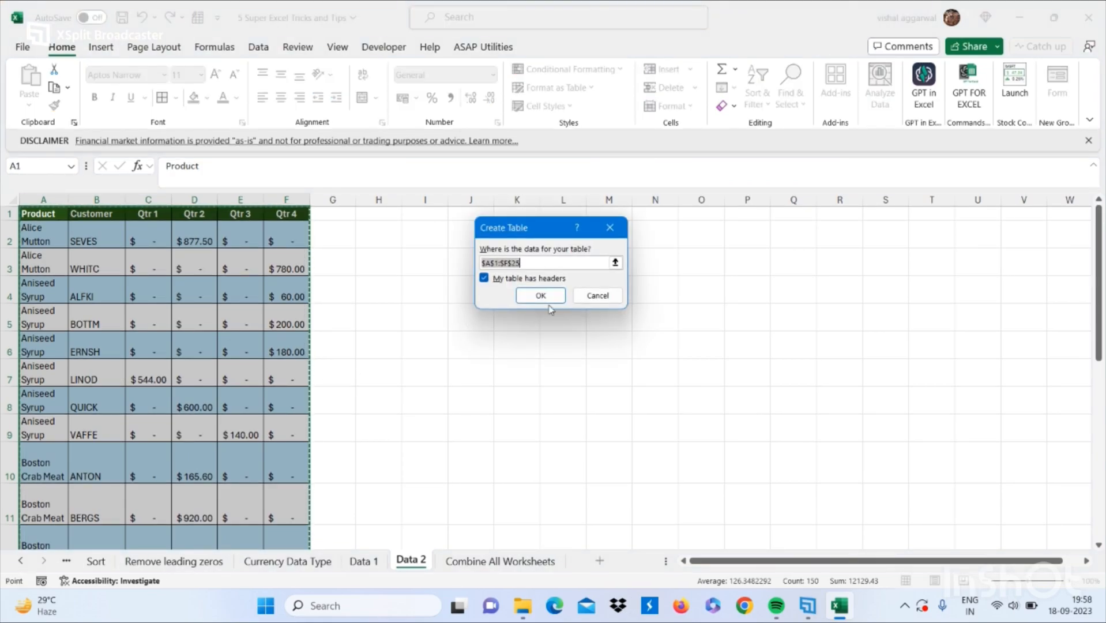
{"action": "left_click", "coordinate": [542, 296]}
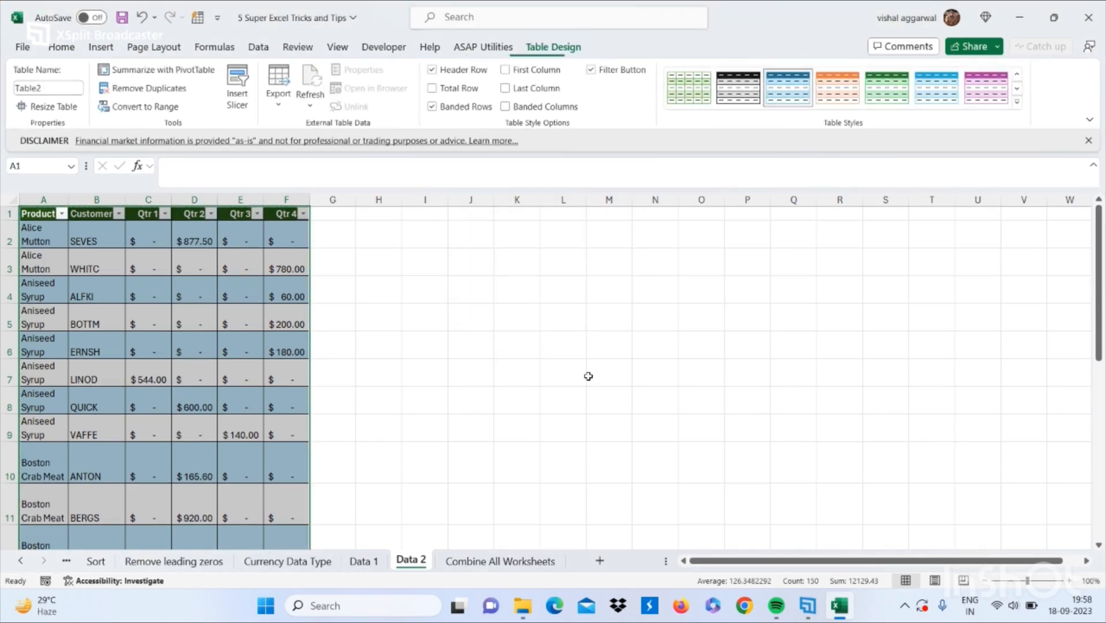
Step: From the Combine All Worksheets sheet, create a blank Power Query with the formula =Excel.CurrentWorkbook()
{"action": "left_click", "coordinate": [459, 561]}
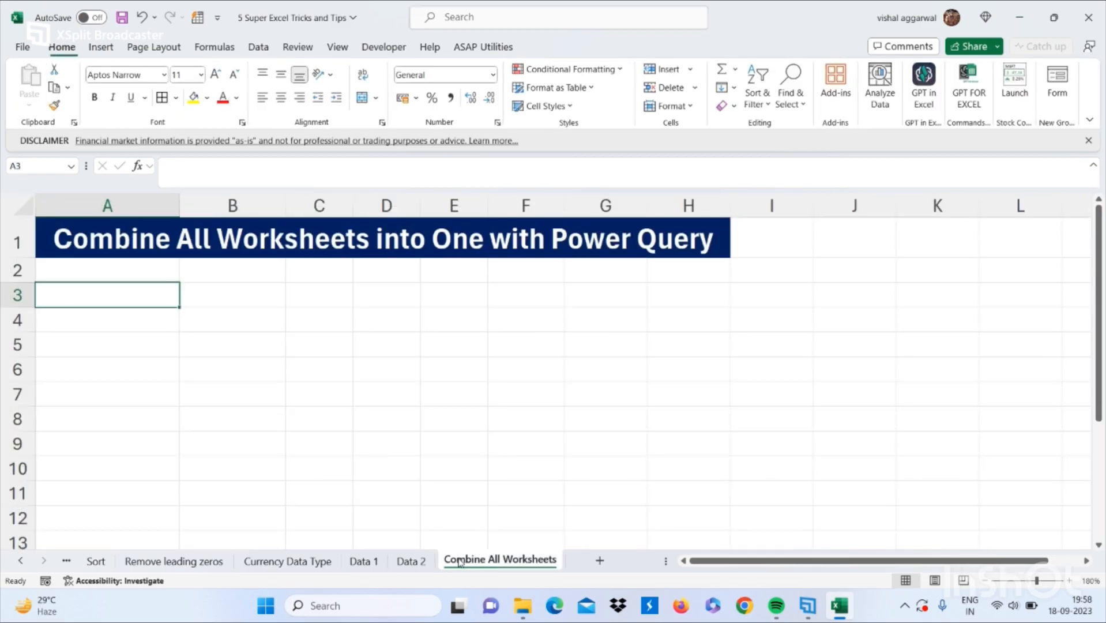
{"action": "left_click", "coordinate": [258, 48]}
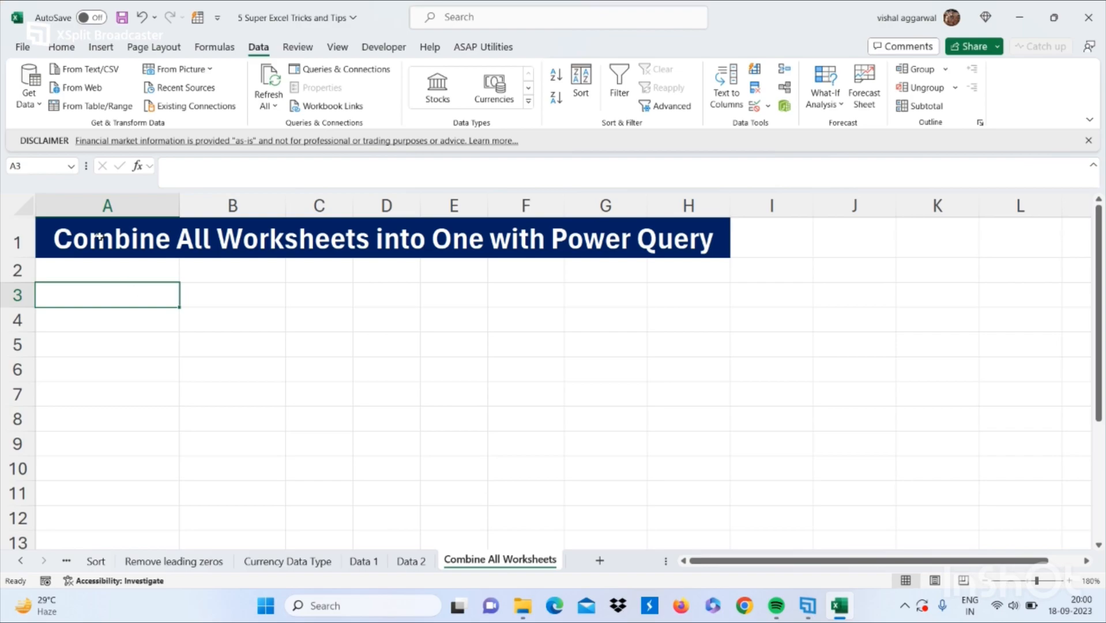
{"action": "left_click", "coordinate": [39, 105]}
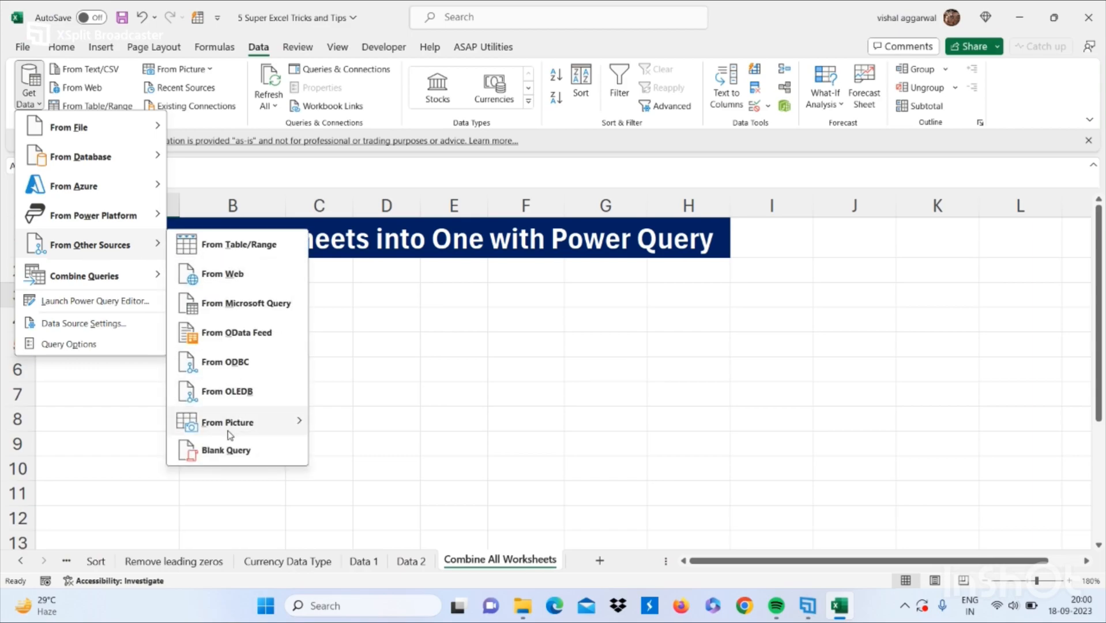
{"action": "left_click", "coordinate": [222, 450]}
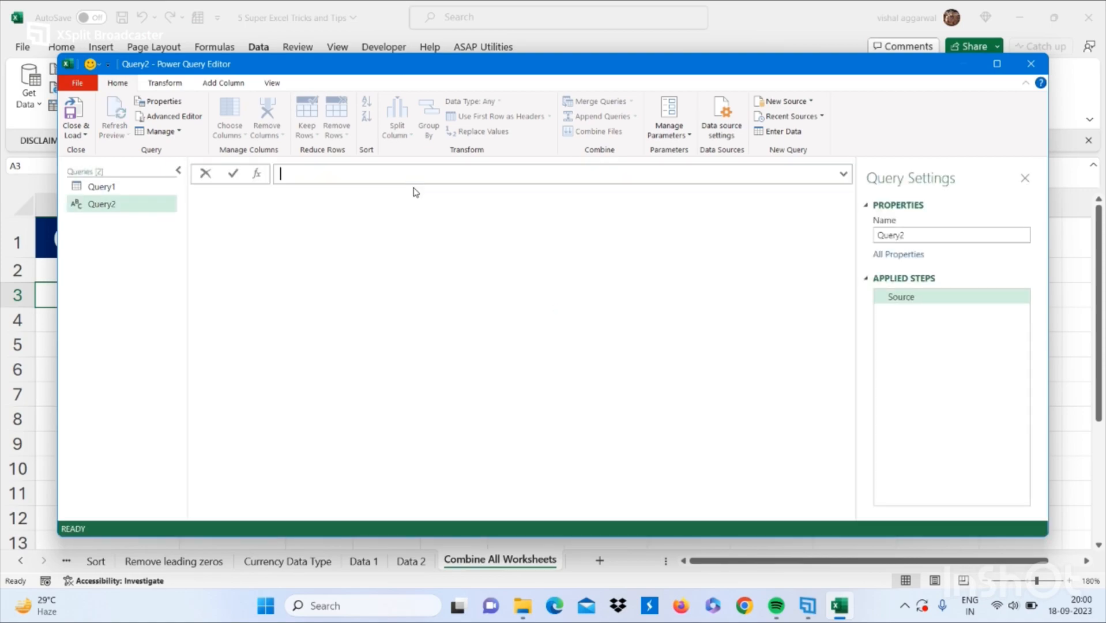
{"action": "type", "text": "Excel"}
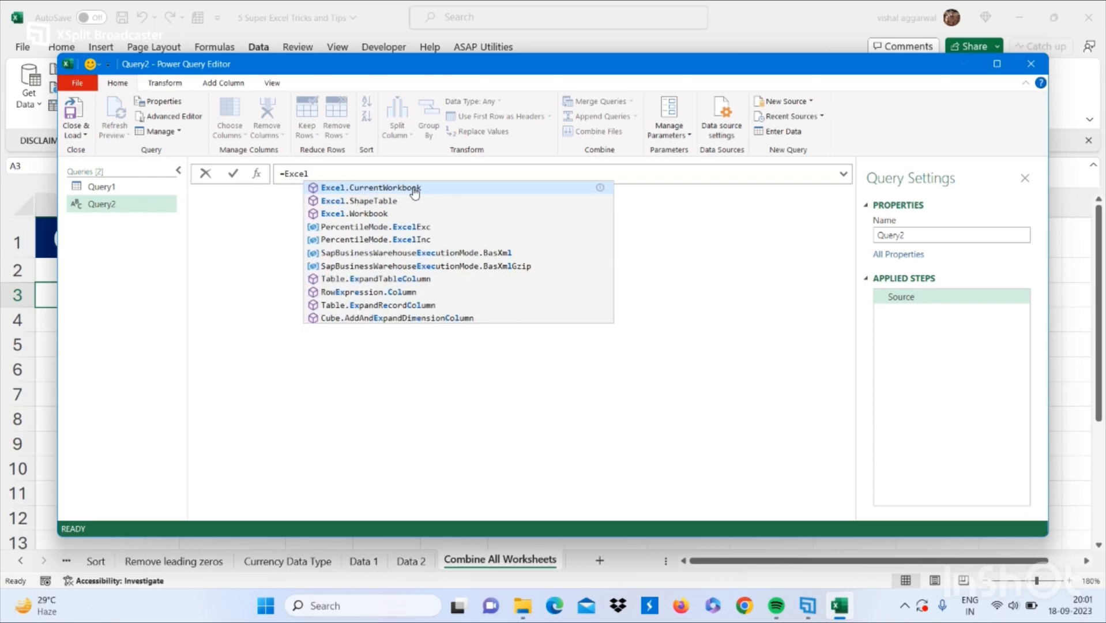
{"action": "left_click", "coordinate": [414, 189]}
{"action": "type", "text": "("}
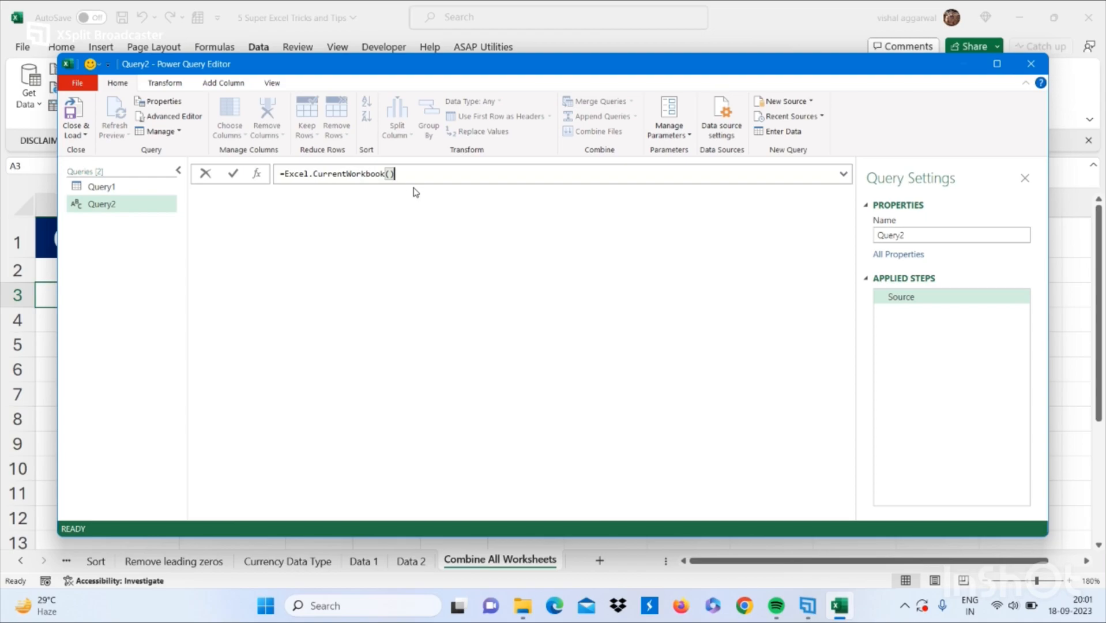
{"action": "key", "text": "Return"}
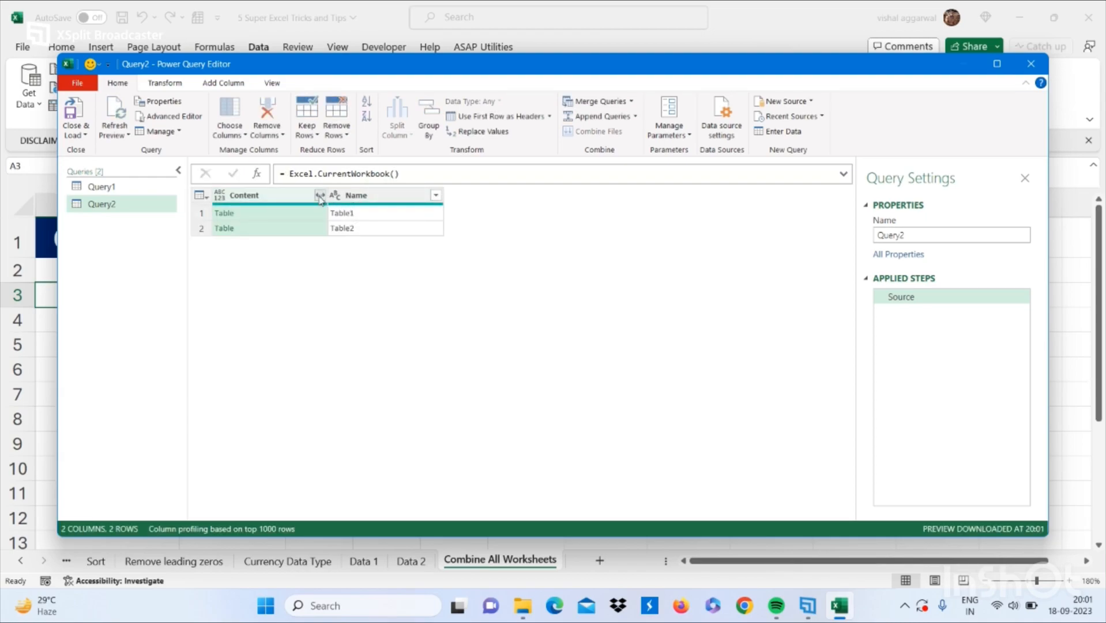
Step: Expand the Content column into all its columns without using the original column name as prefix
{"action": "left_click", "coordinate": [320, 196]}
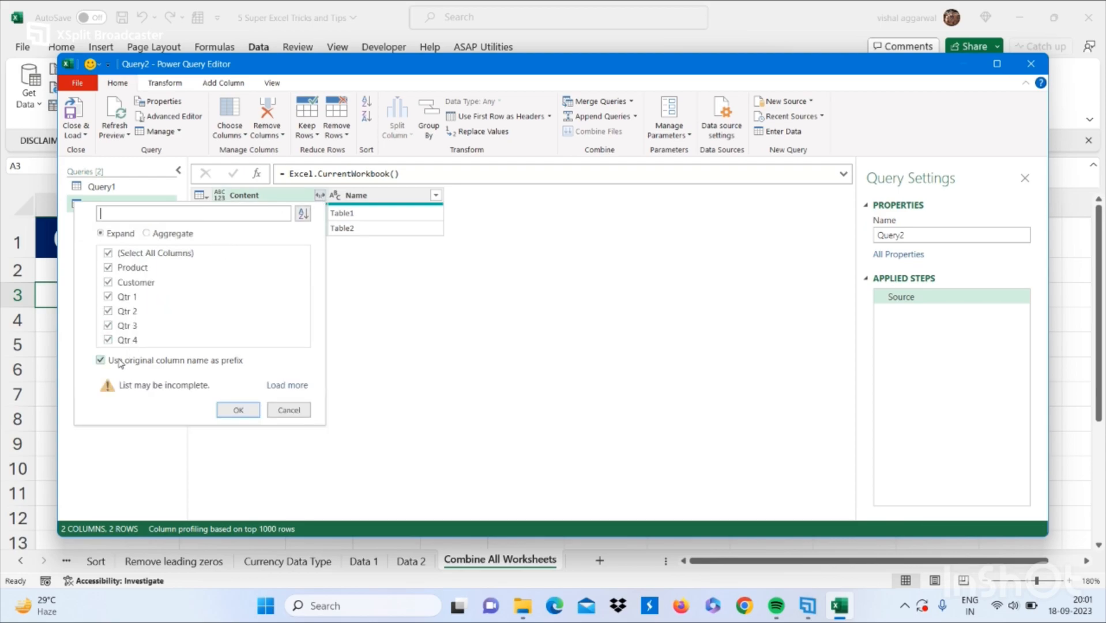
{"action": "left_click", "coordinate": [101, 361]}
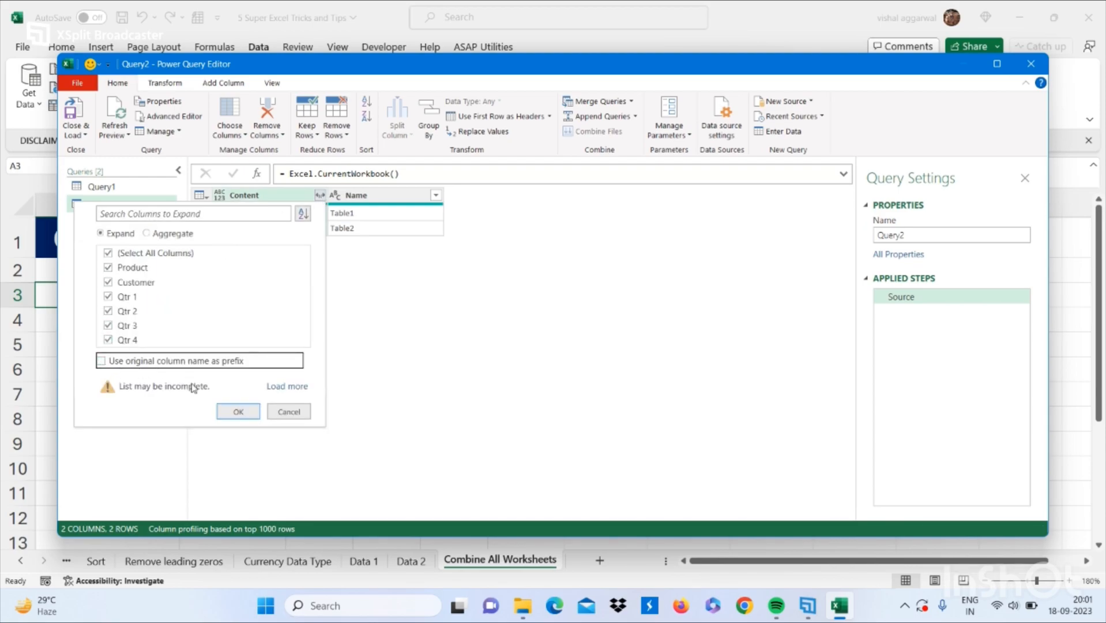
{"action": "left_click", "coordinate": [243, 411]}
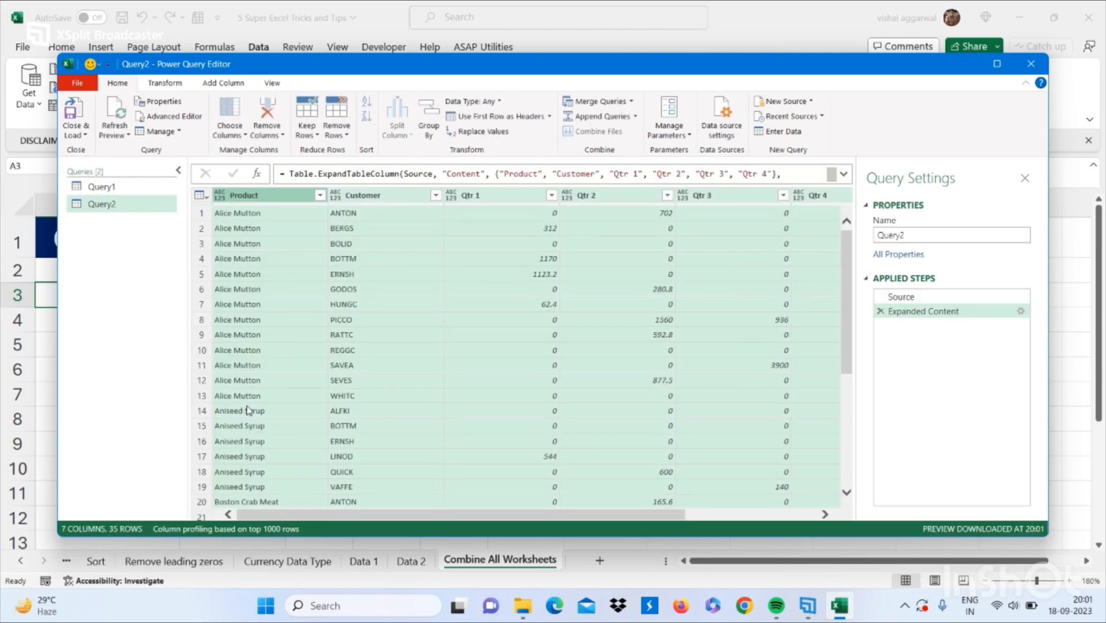
Step: Close the query and load it as a table into cell A3 of the existing Combine All Worksheets sheet
{"action": "left_click", "coordinate": [83, 135]}
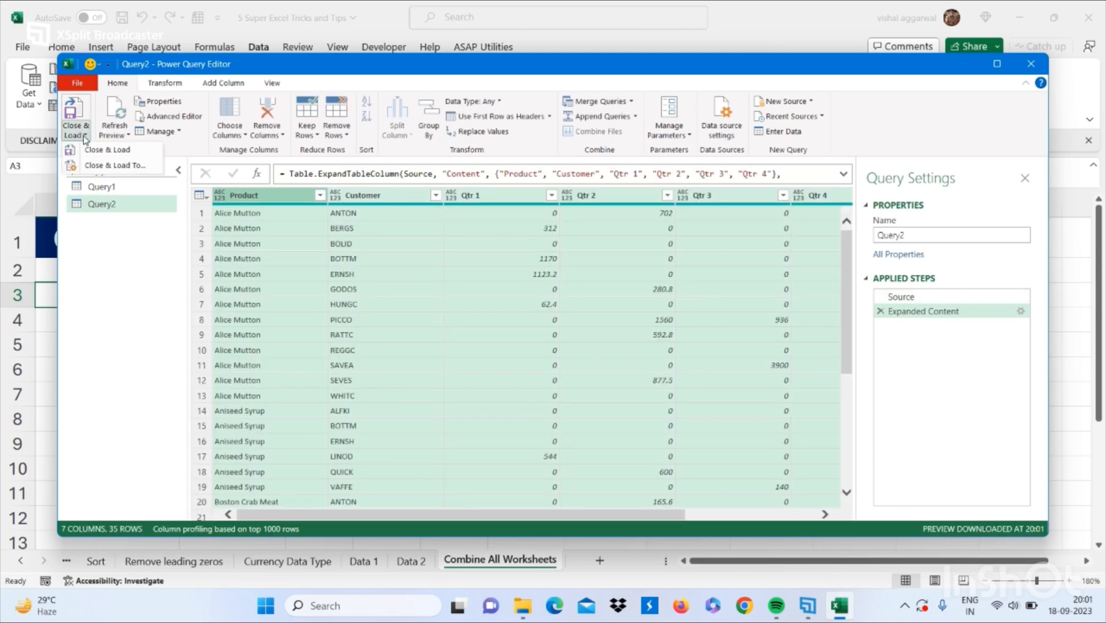
{"action": "left_click", "coordinate": [99, 168]}
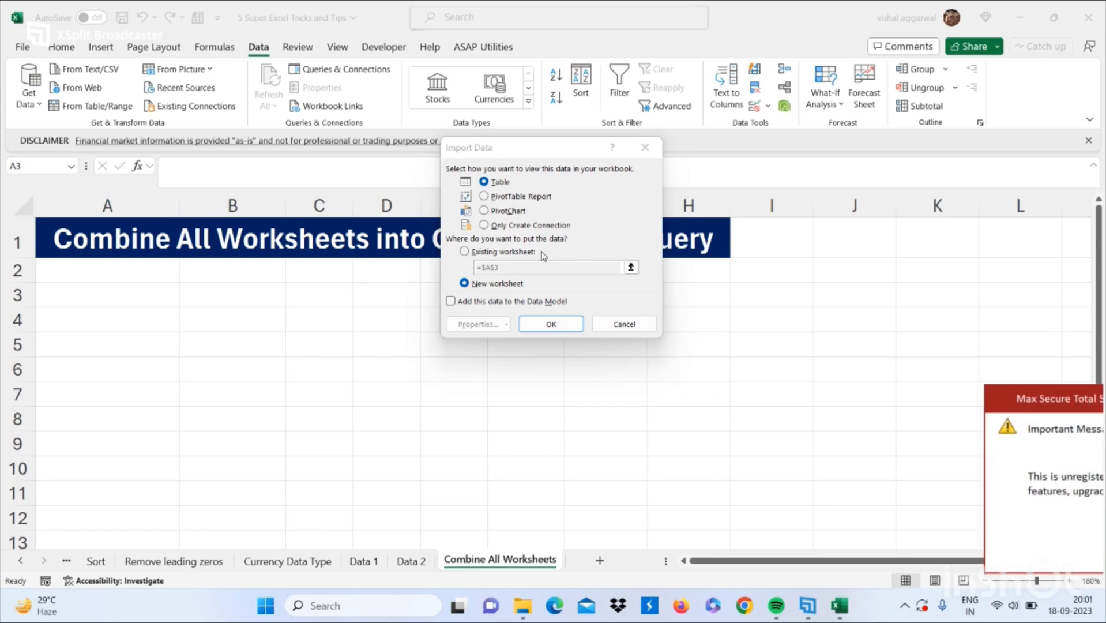
{"action": "left_click", "coordinate": [531, 253]}
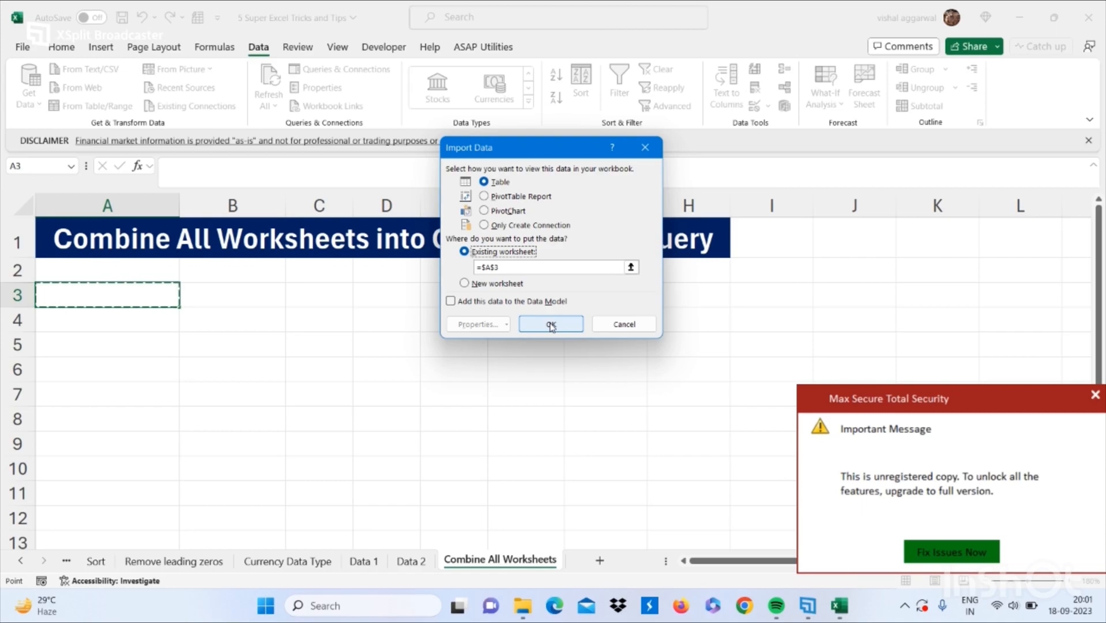
{"action": "left_click", "coordinate": [1093, 397]}
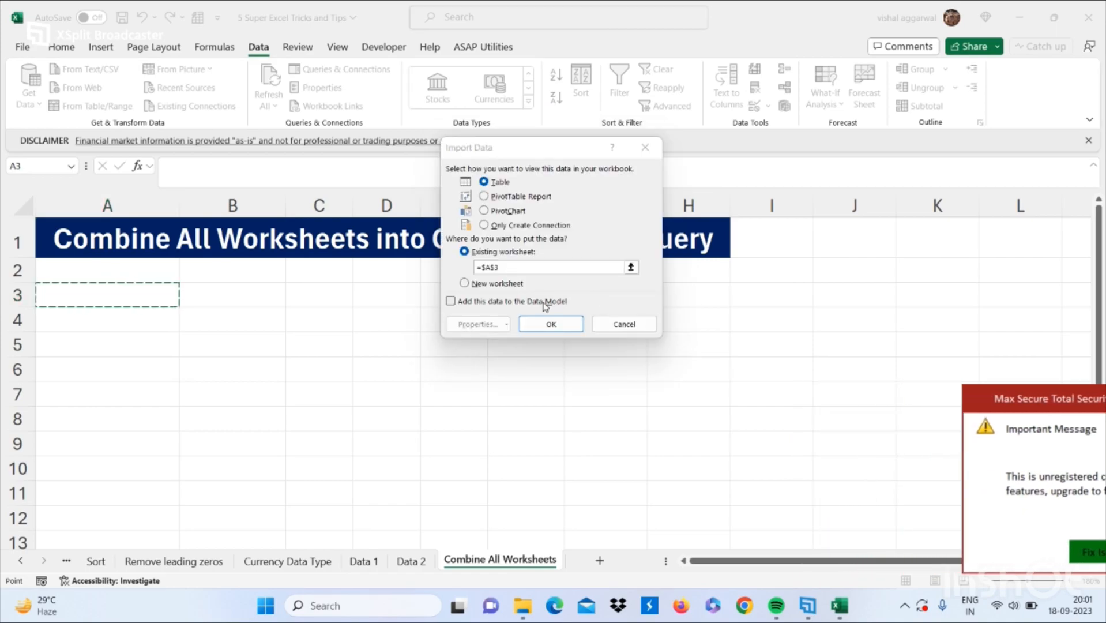
{"action": "left_click", "coordinate": [539, 323]}
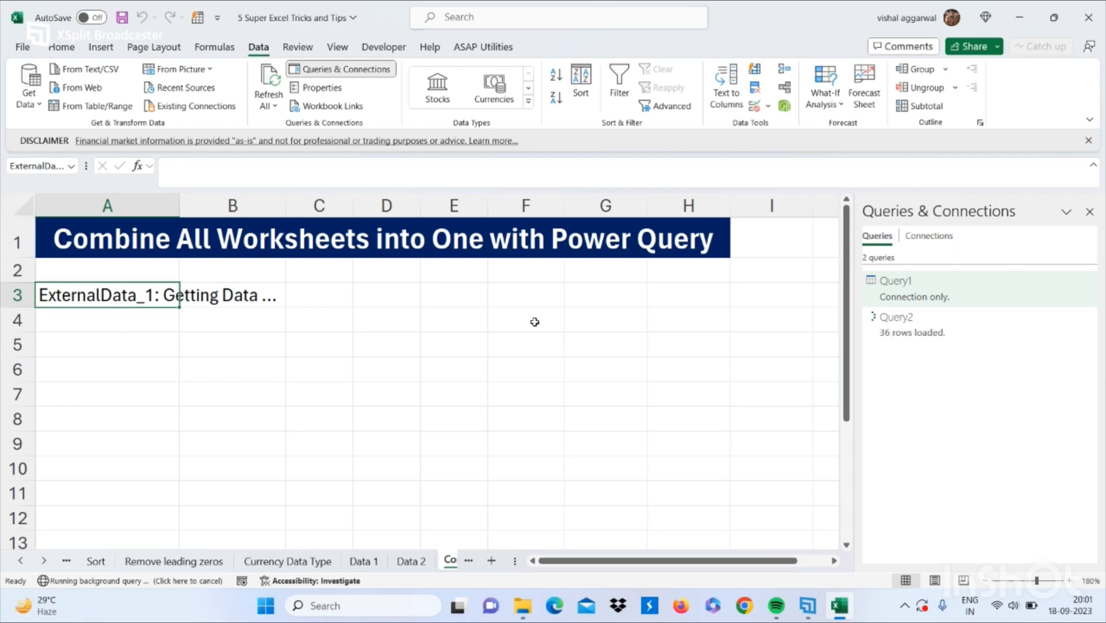